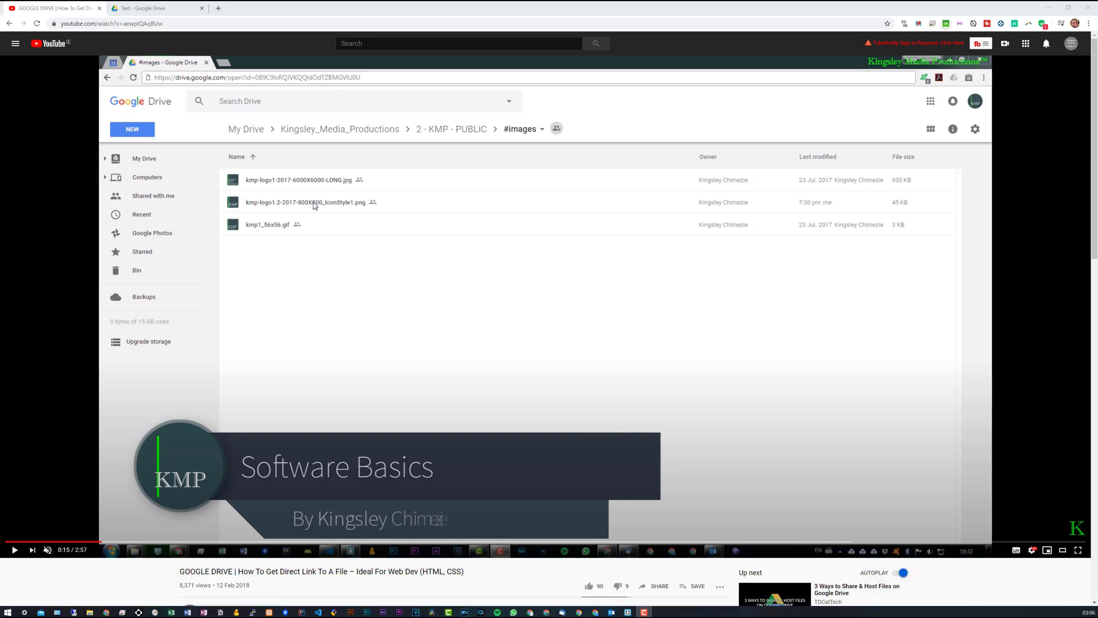
- Play the Drive direct-link tutorial full screen past 0:26
{"action": "double_click", "coordinate": [314, 205]}
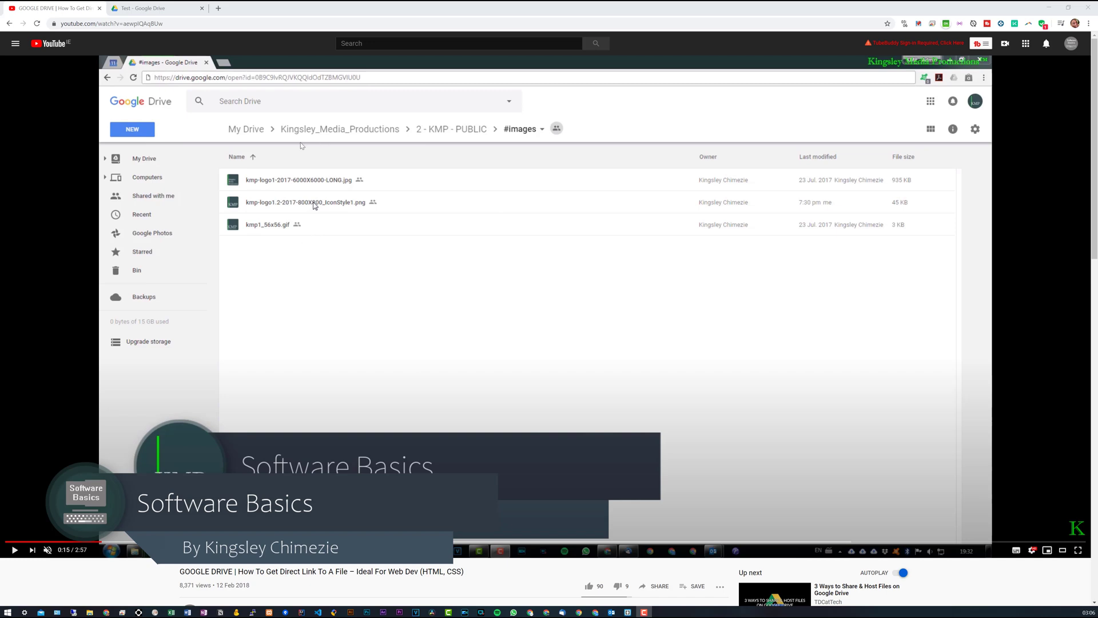
{"action": "left_click", "coordinate": [315, 206]}
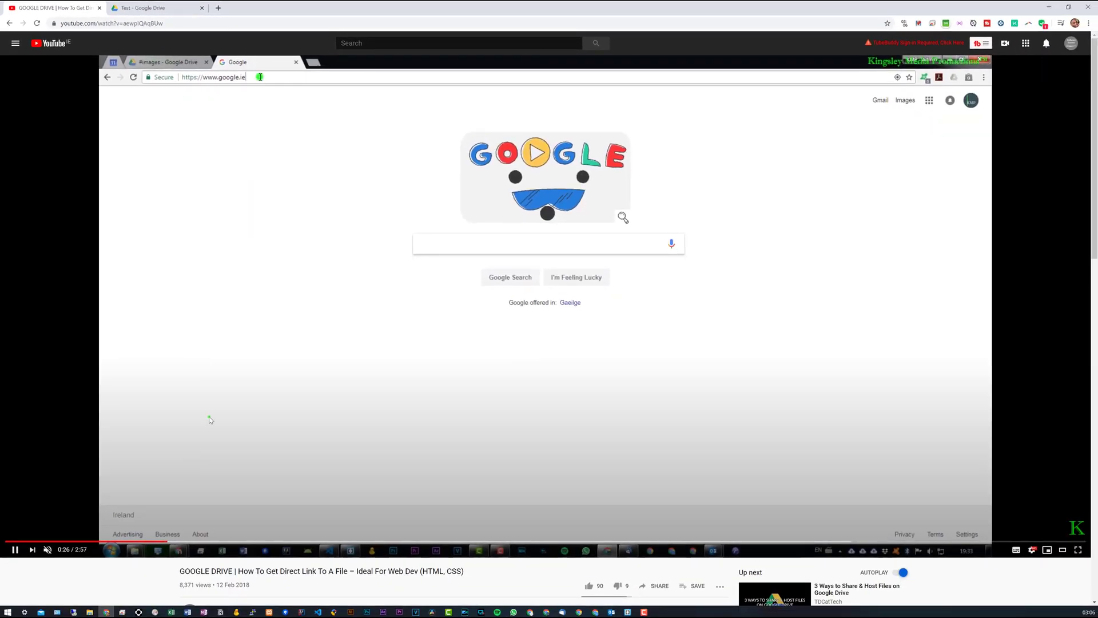
- Skip the tutorial to 0:58, then pause near 1:10 on the full-size KMP logo
{"action": "left_click", "coordinate": [209, 420]}
{"action": "left_click", "coordinate": [366, 541]}
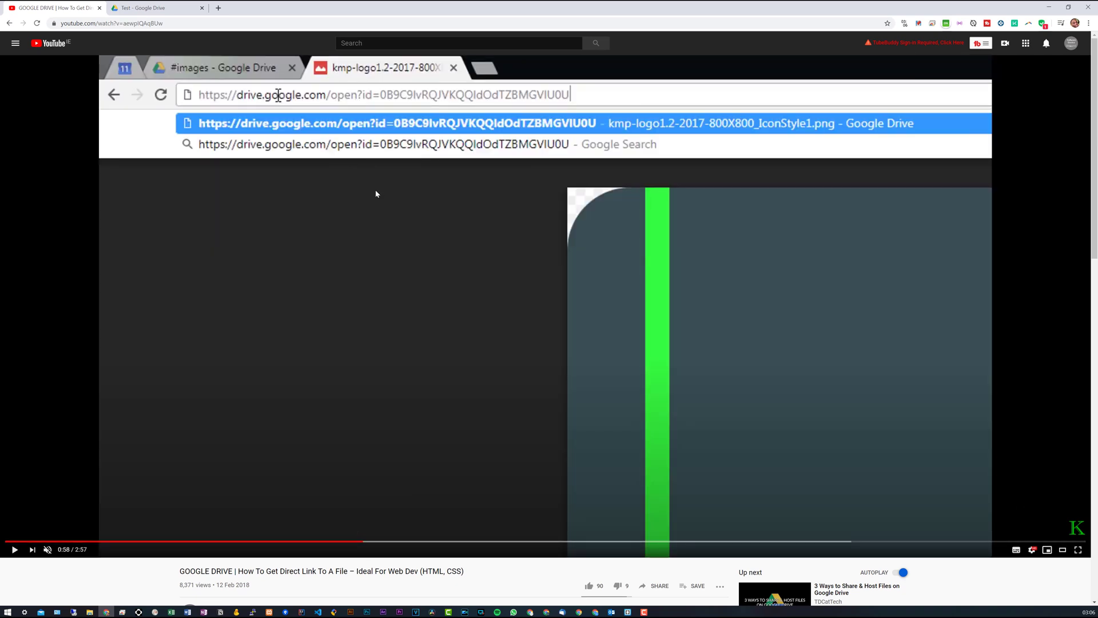
{"action": "left_click", "coordinate": [388, 303]}
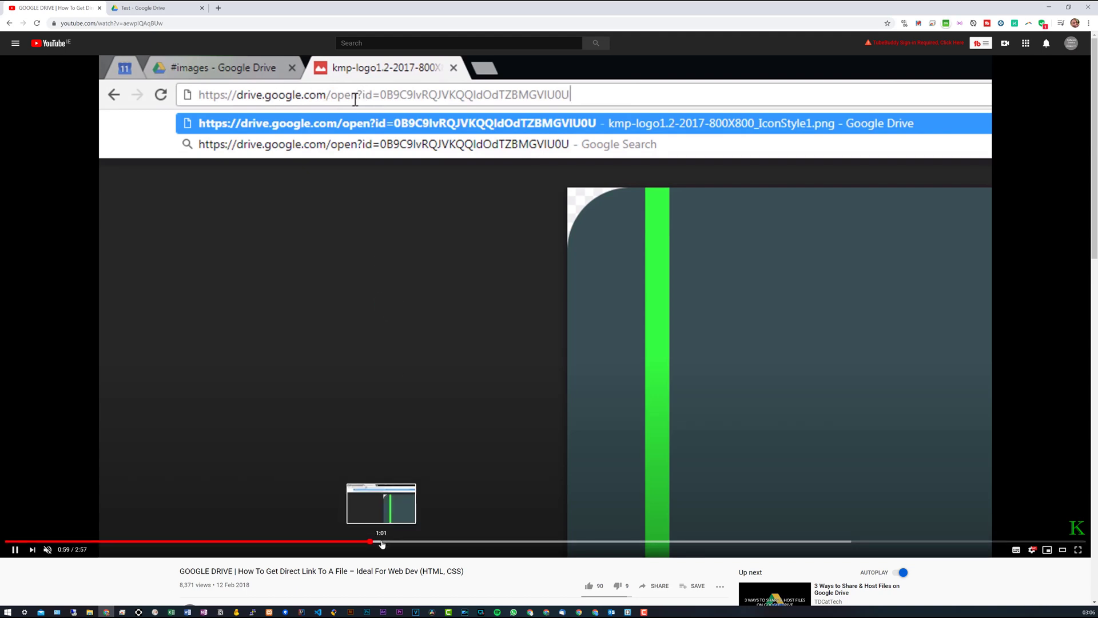
{"action": "left_click", "coordinate": [382, 541]}
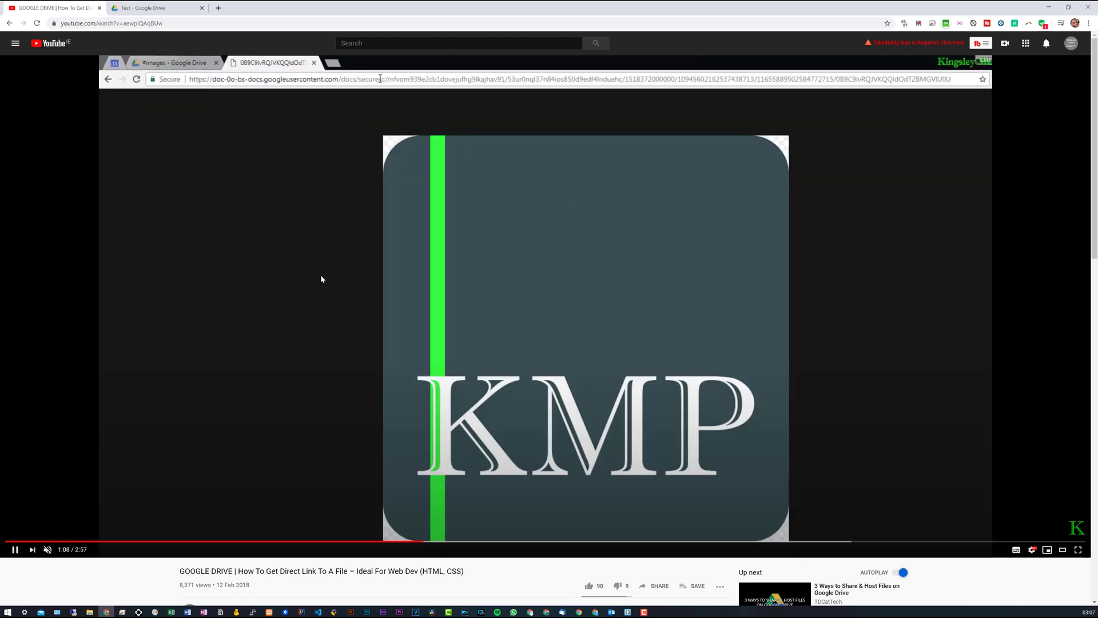
{"action": "left_click", "coordinate": [244, 234]}
- Bring up the shareable link for K2.ico in the Drive Test folder
{"action": "left_click", "coordinate": [115, 7]}
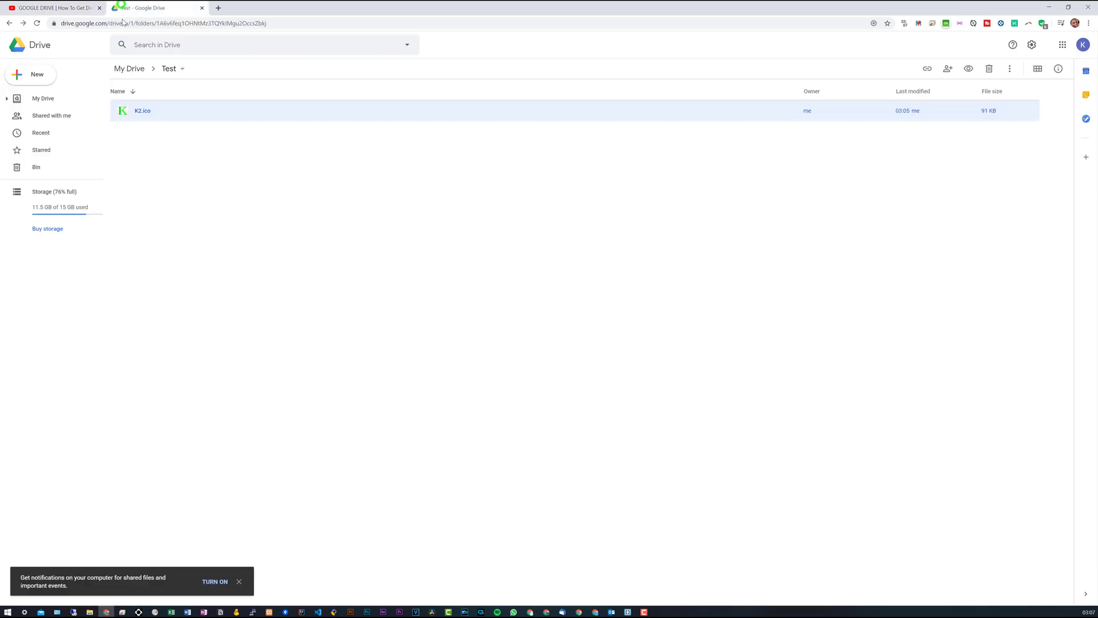
{"action": "right_click", "coordinate": [160, 111]}
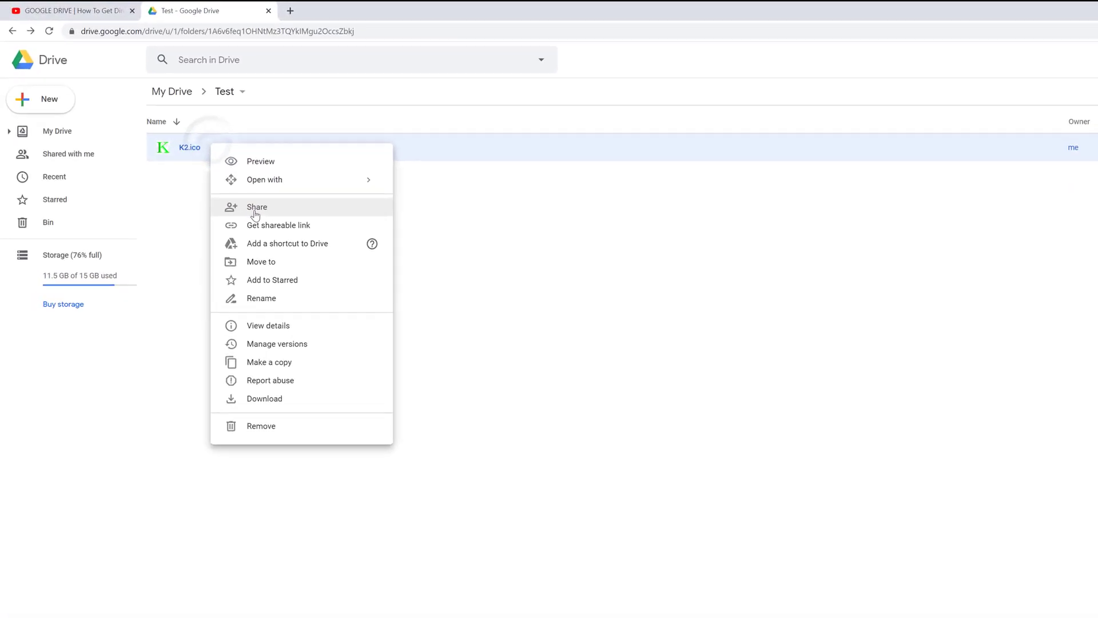
{"action": "left_click", "coordinate": [273, 231]}
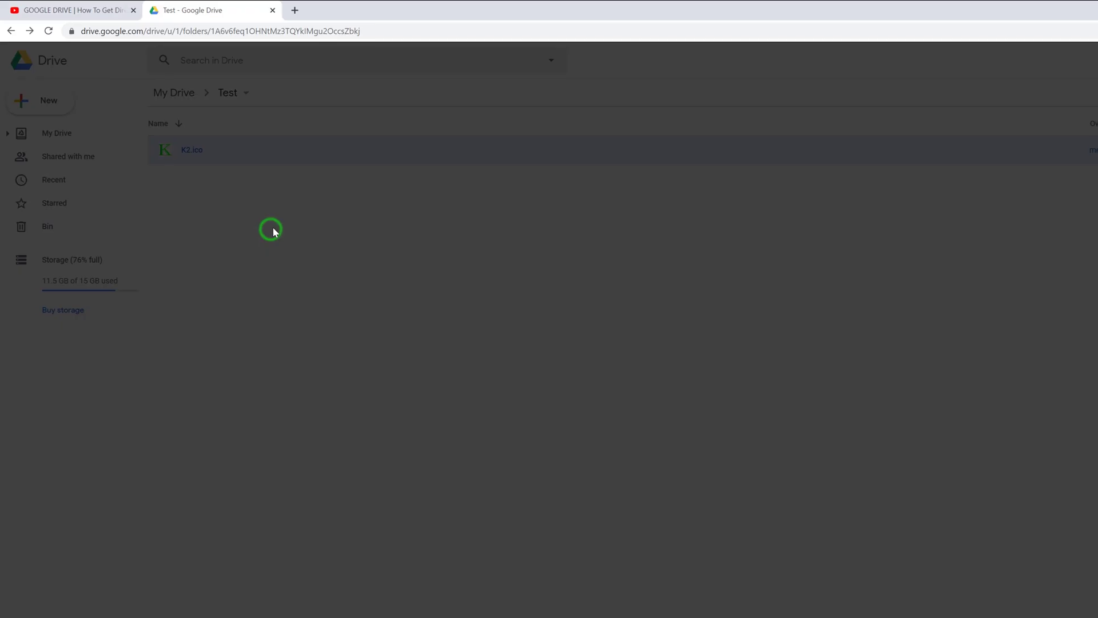
{"action": "left_click", "coordinate": [509, 360]}
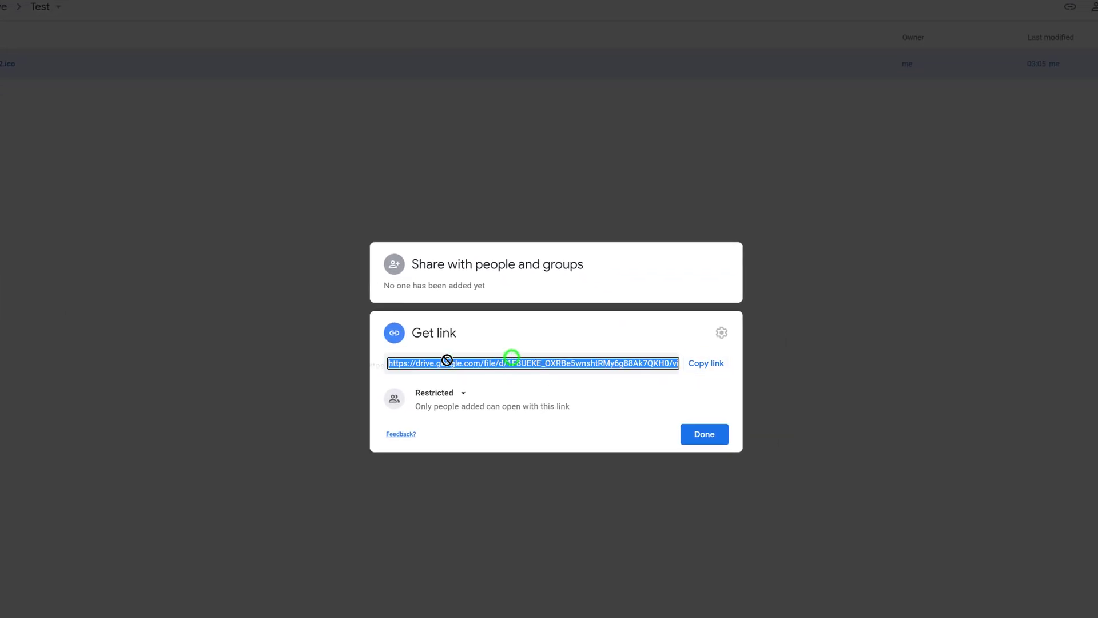
{"action": "left_click", "coordinate": [482, 364]}
{"action": "left_click", "coordinate": [498, 363]}
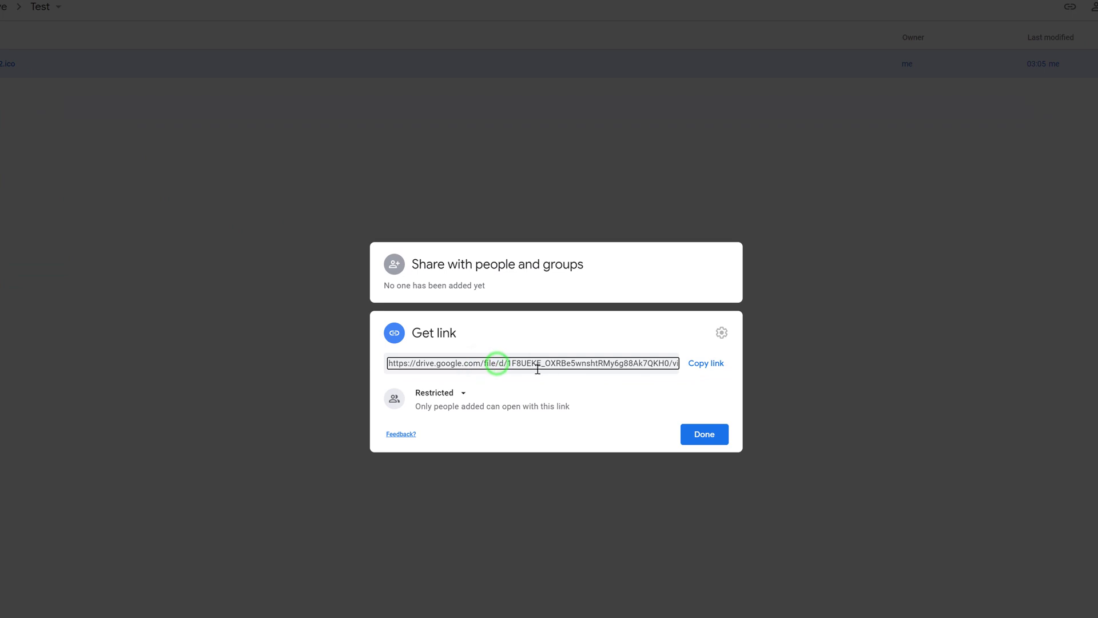
{"action": "left_click", "coordinate": [509, 367]}
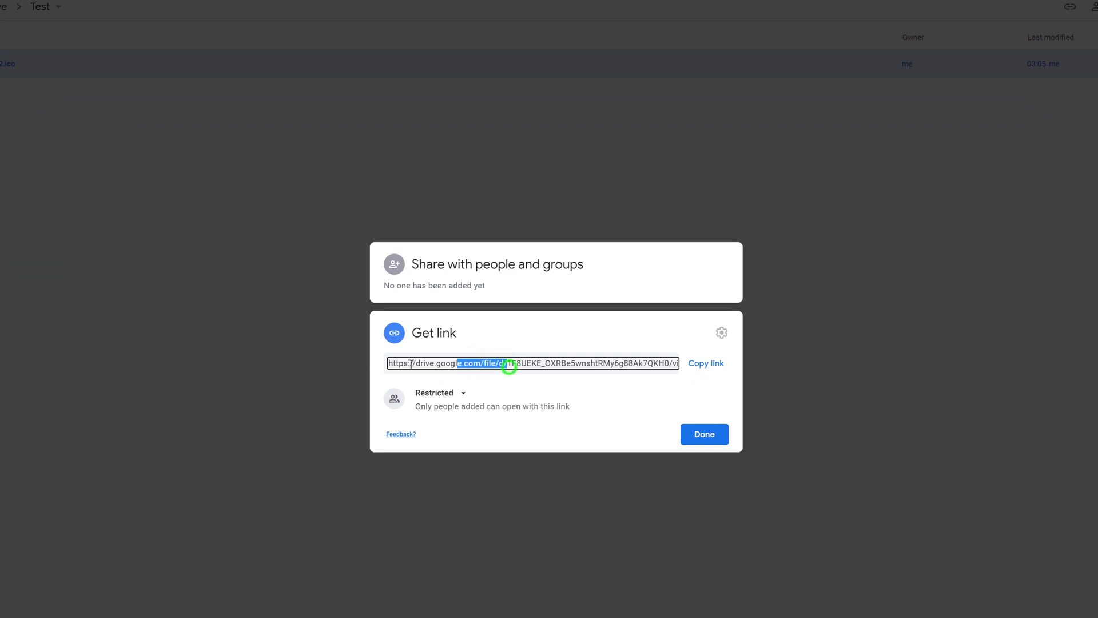
- Set K2.ico's link access to Anyone with the link as Viewer and finish
{"action": "left_click", "coordinate": [453, 392]}
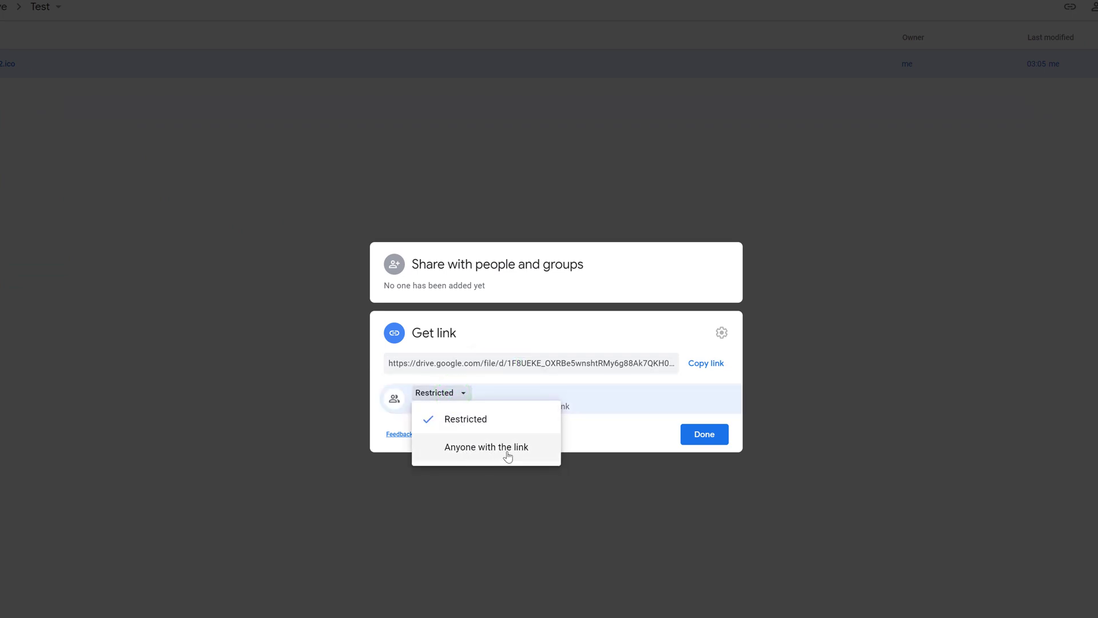
{"action": "left_click", "coordinate": [480, 447]}
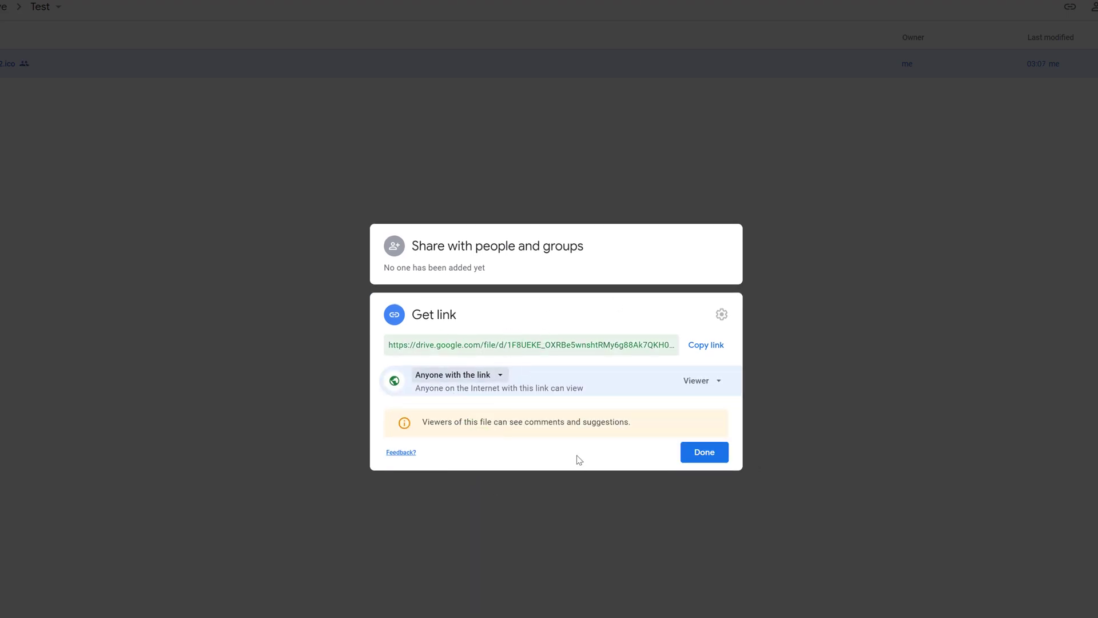
{"action": "left_click", "coordinate": [695, 381]}
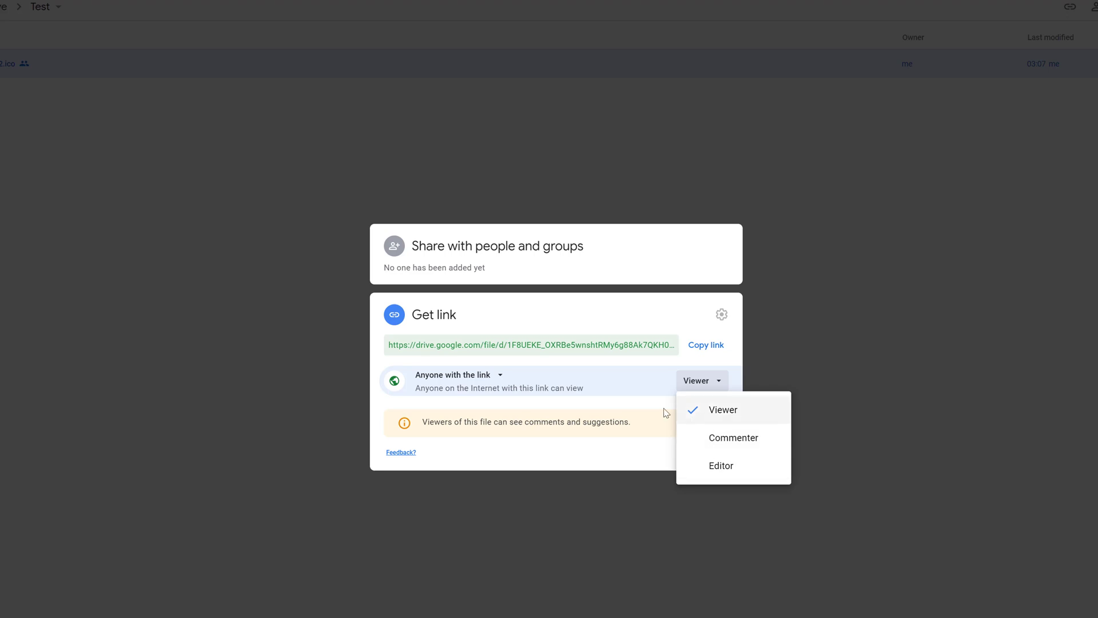
{"action": "left_click", "coordinate": [642, 399]}
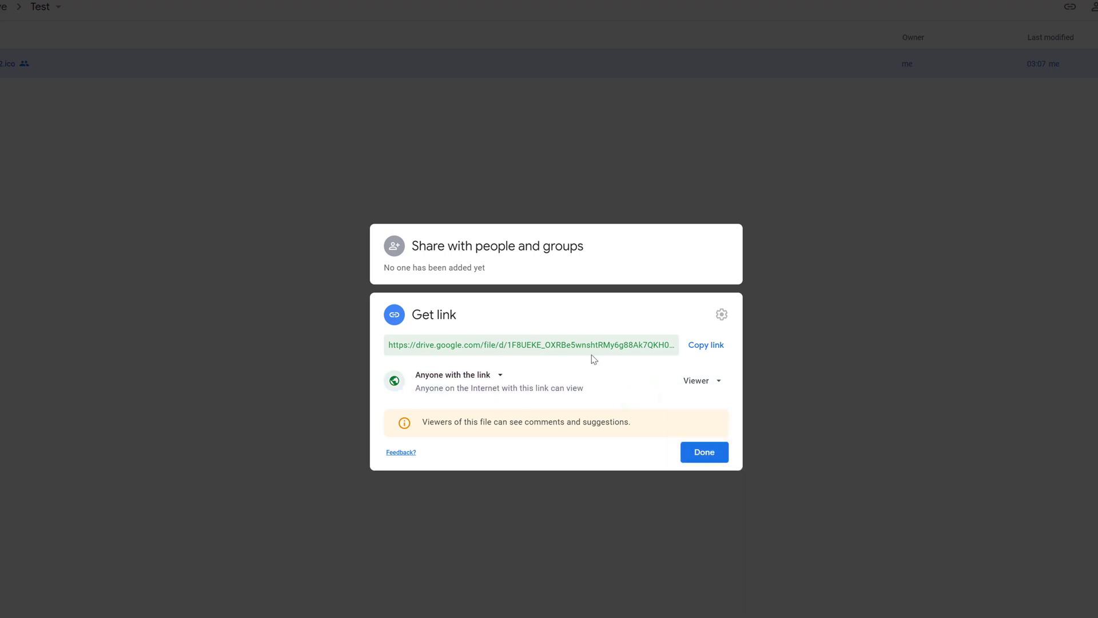
{"action": "left_click", "coordinate": [701, 453]}
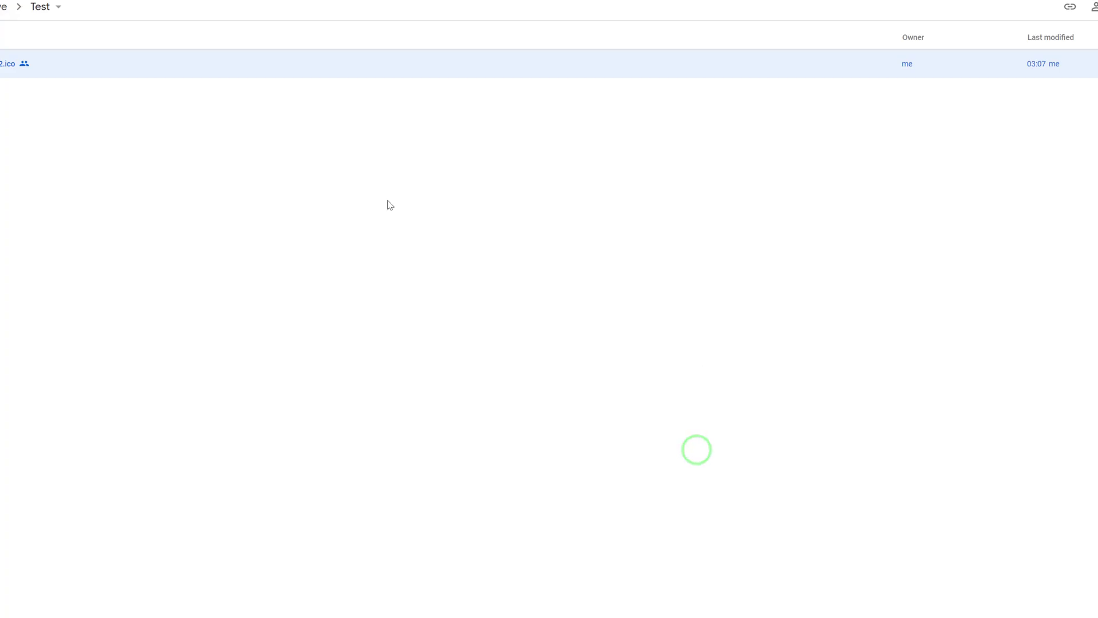
- Preview K2.ico and open it on its own viewer page in a new window
{"action": "double_click", "coordinate": [223, 113]}
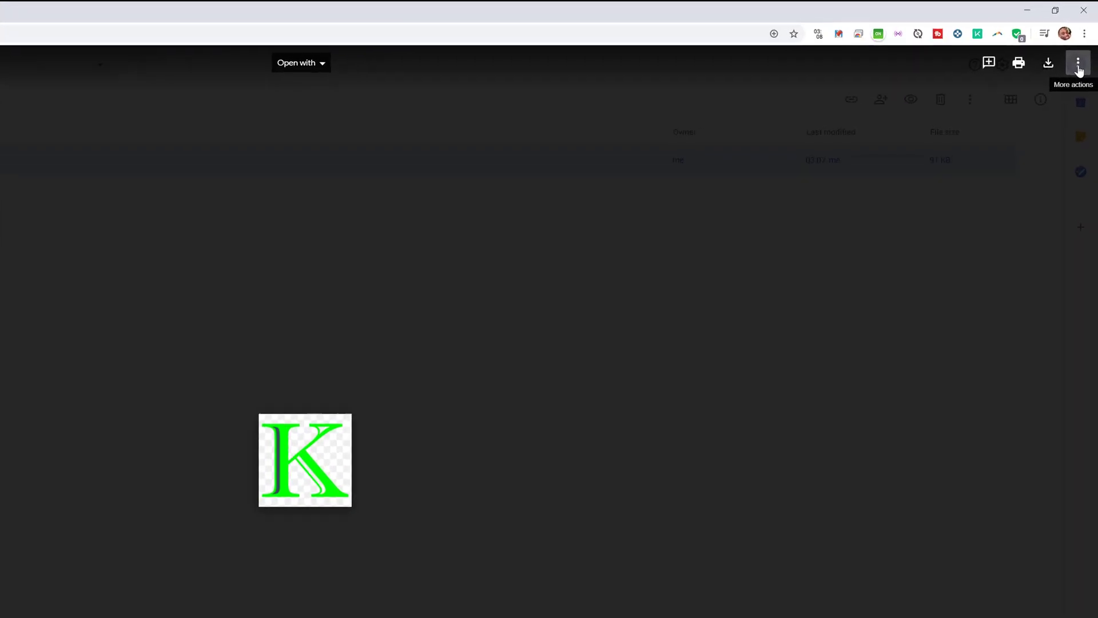
{"action": "left_click", "coordinate": [1078, 67]}
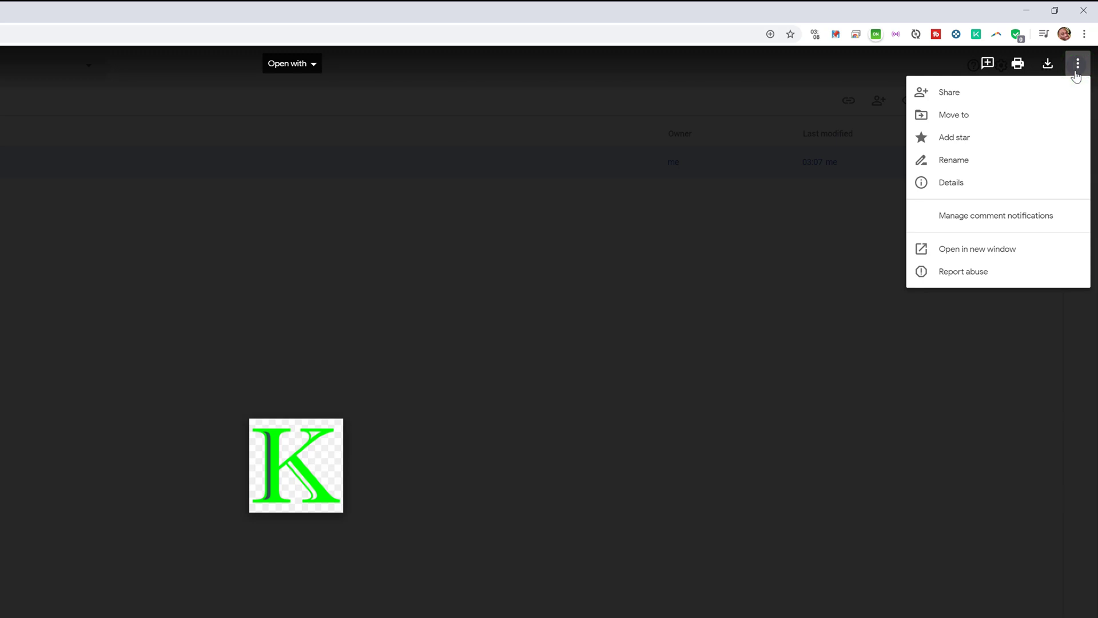
{"action": "left_click", "coordinate": [981, 250]}
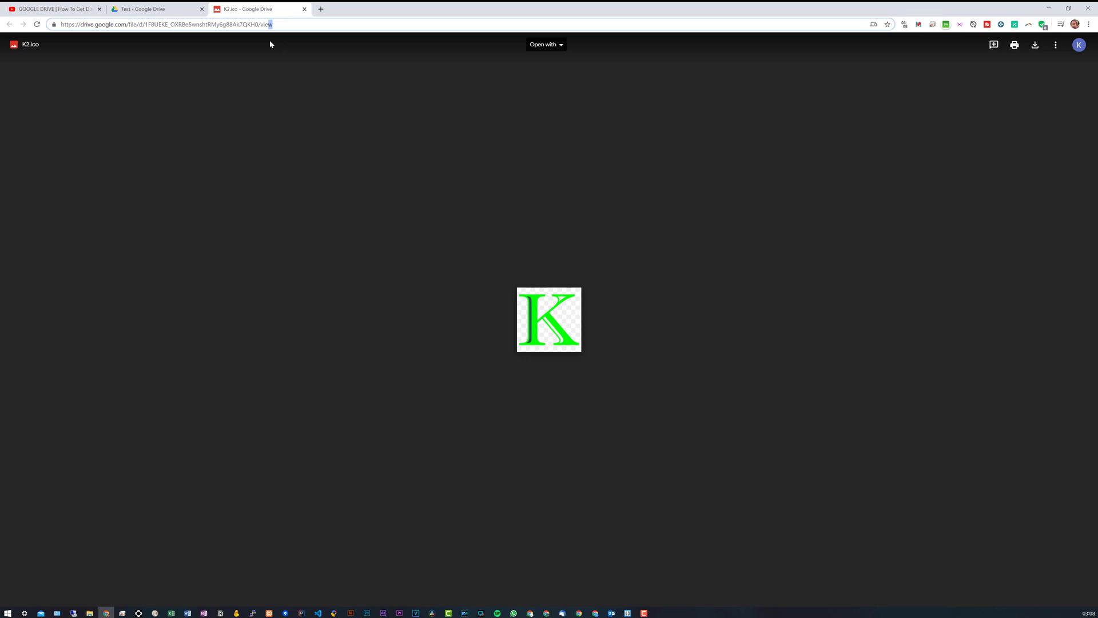
- Rewrite the K2.ico URL by dropping /view and replacing file/d/ with uc?id=, then load it
{"action": "left_click_drag", "start_coordinate": [278, 26], "coordinate": [258, 25]}
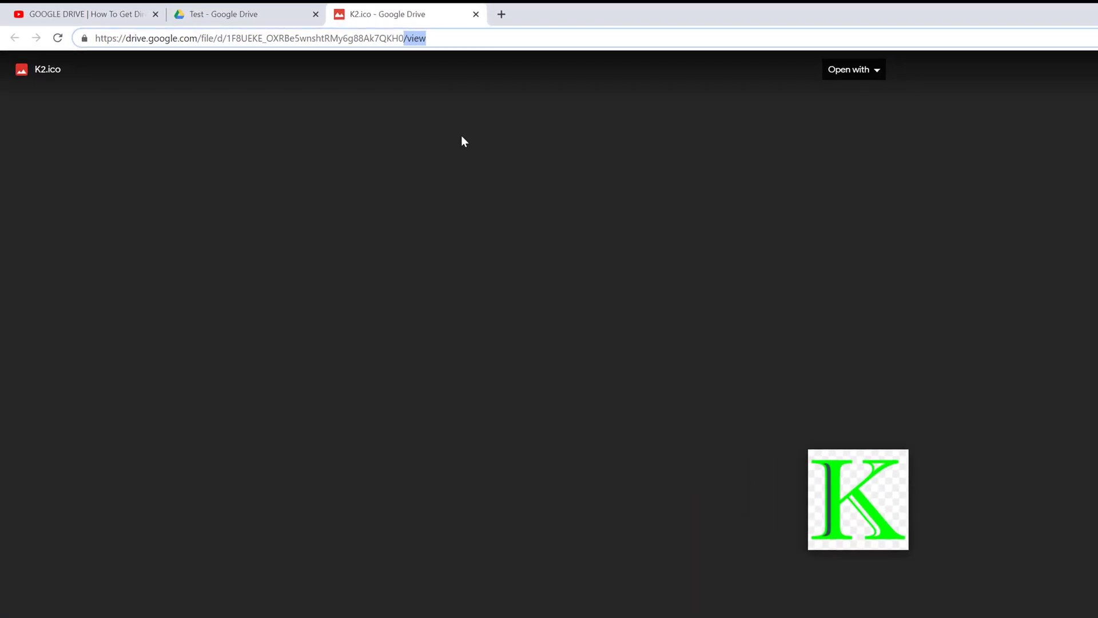
{"action": "key", "text": "BackSpace"}
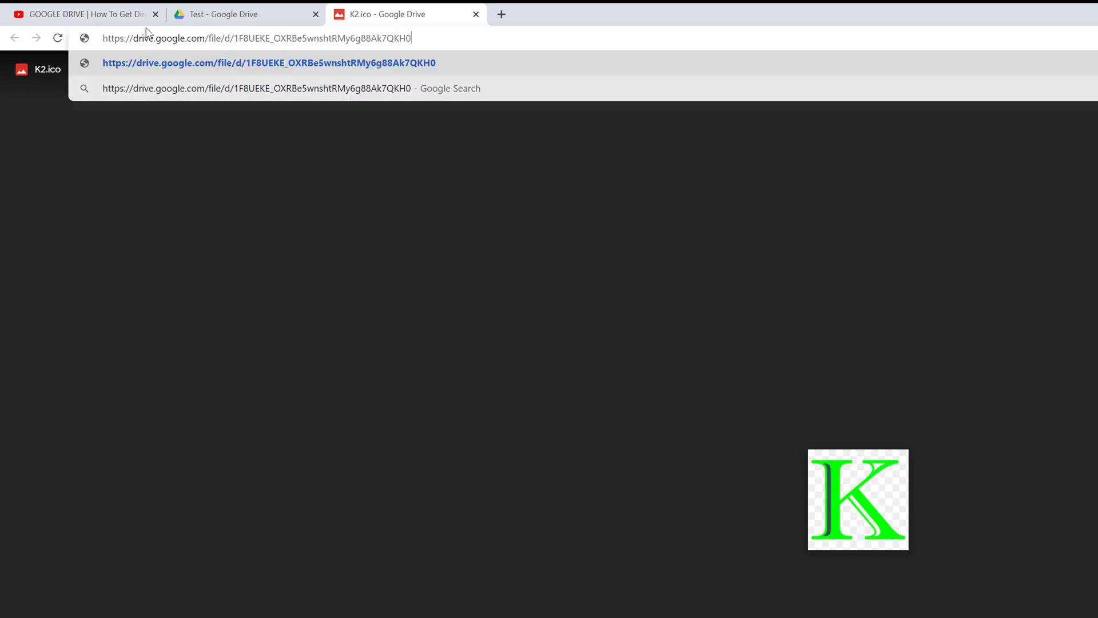
{"action": "left_click_drag", "start_coordinate": [234, 38], "coordinate": [209, 40]}
{"action": "type", "text": "uc"}
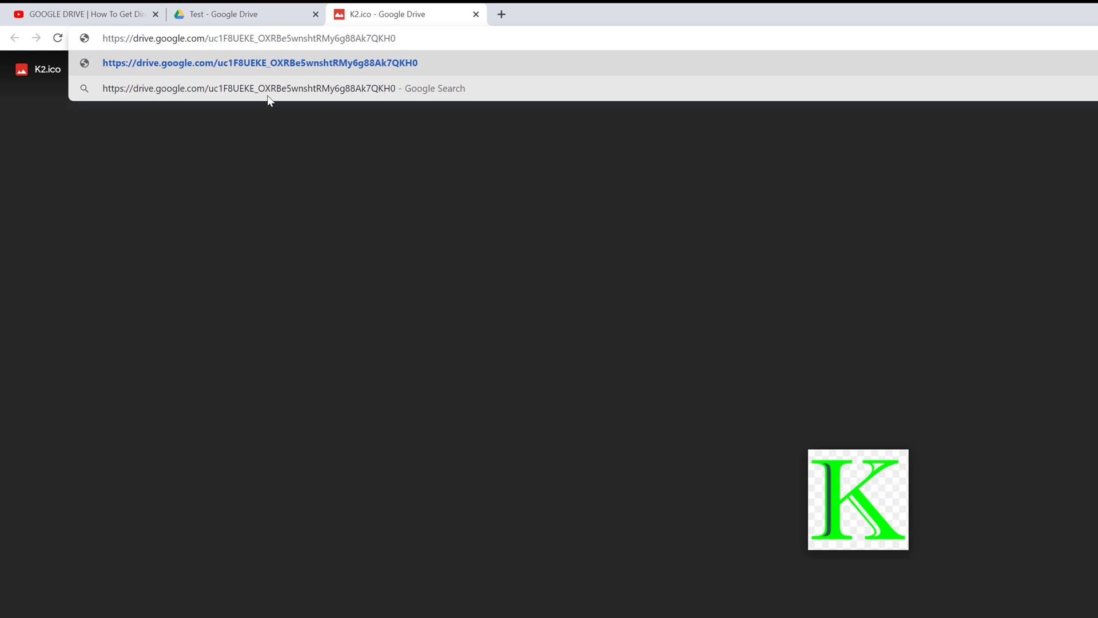
{"action": "type", "text": "?"}
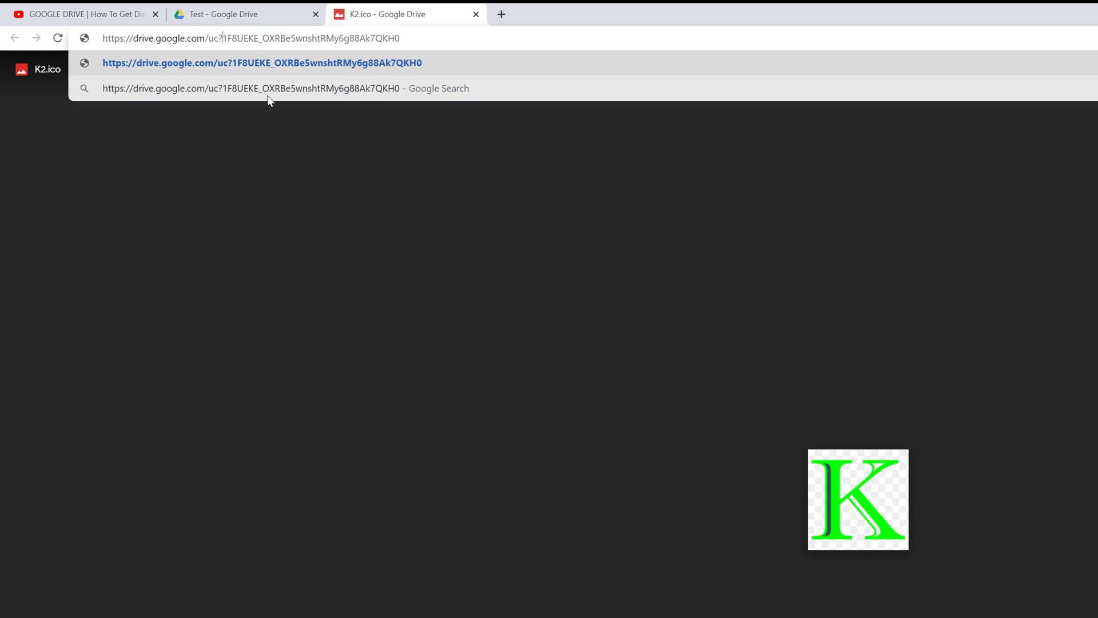
{"action": "type", "text": "id="}
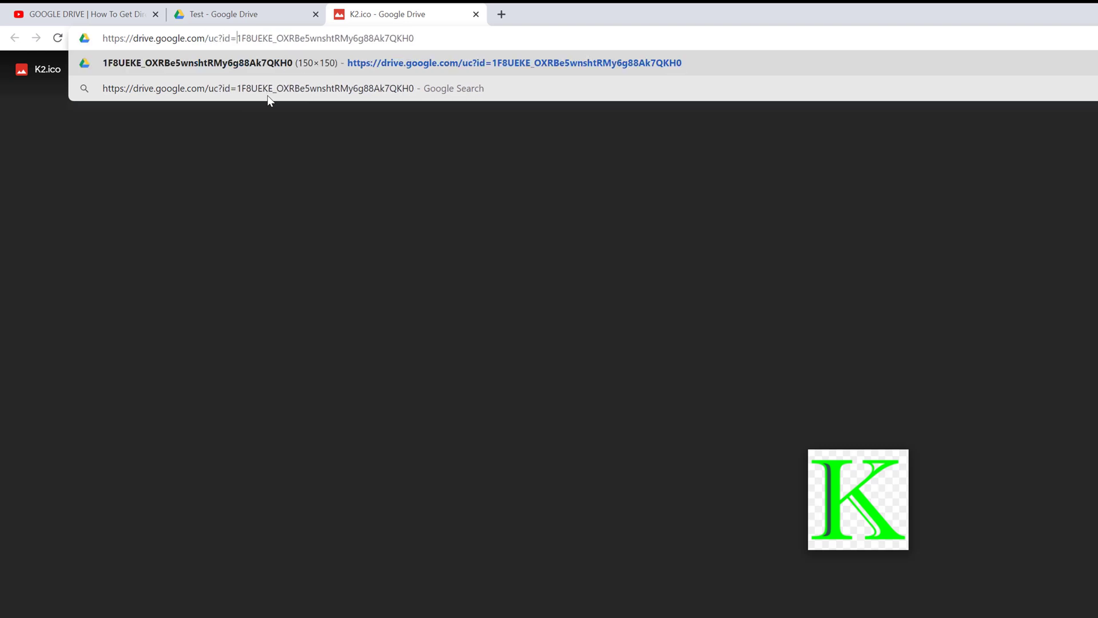
{"action": "left_click_drag", "start_coordinate": [237, 38], "coordinate": [208, 39]}
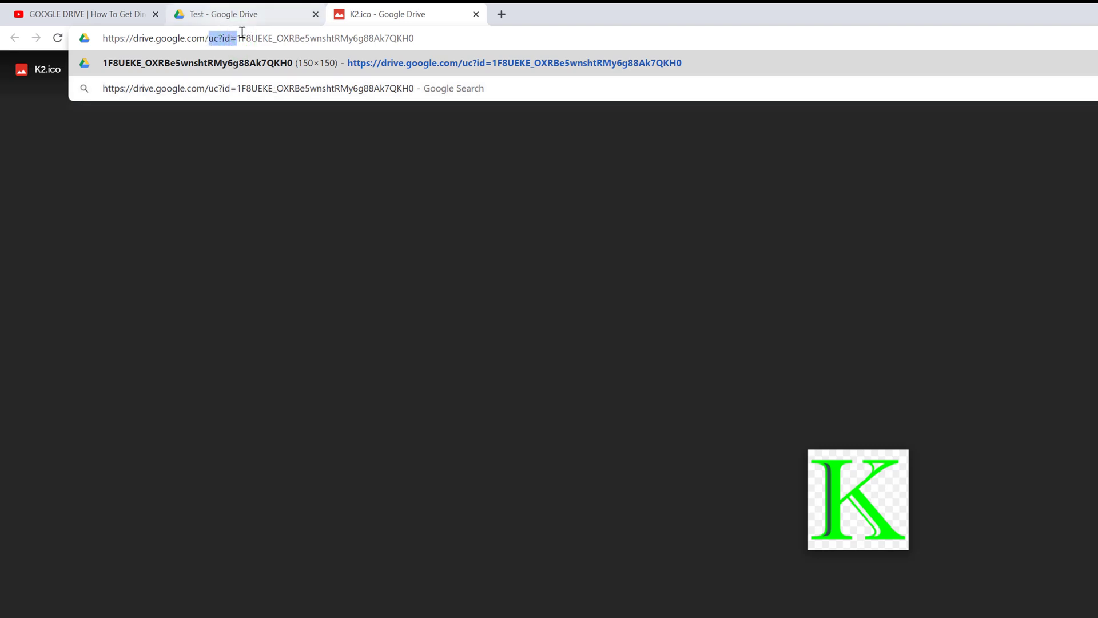
{"action": "left_click_drag", "start_coordinate": [436, 37], "coordinate": [238, 43]}
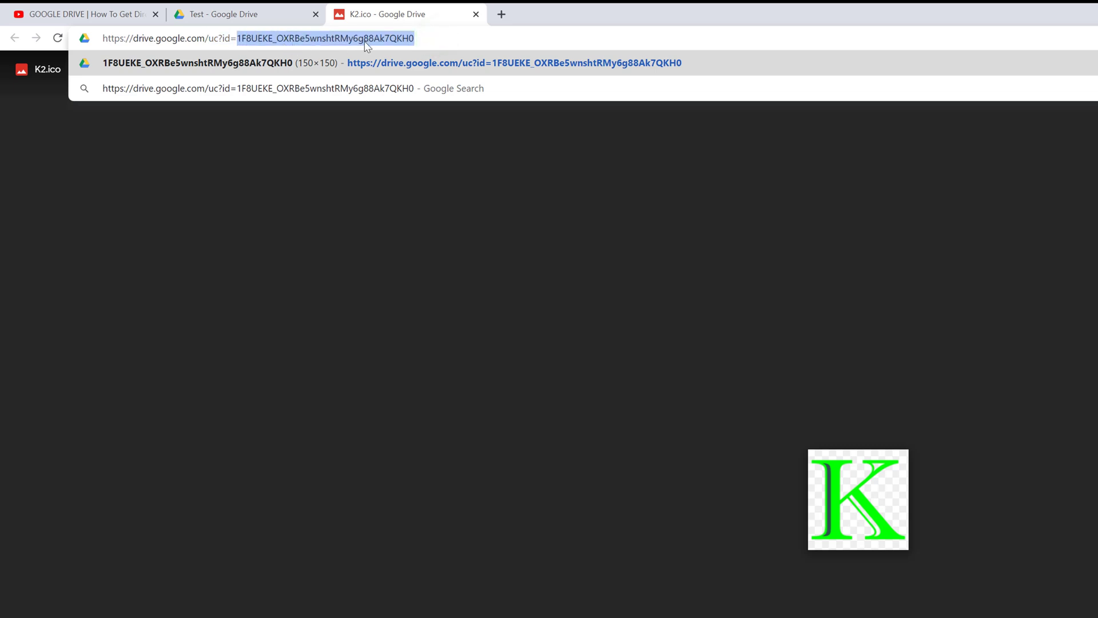
{"action": "key", "text": "ctrl+a"}
{"action": "key", "text": "ctrl+c"}
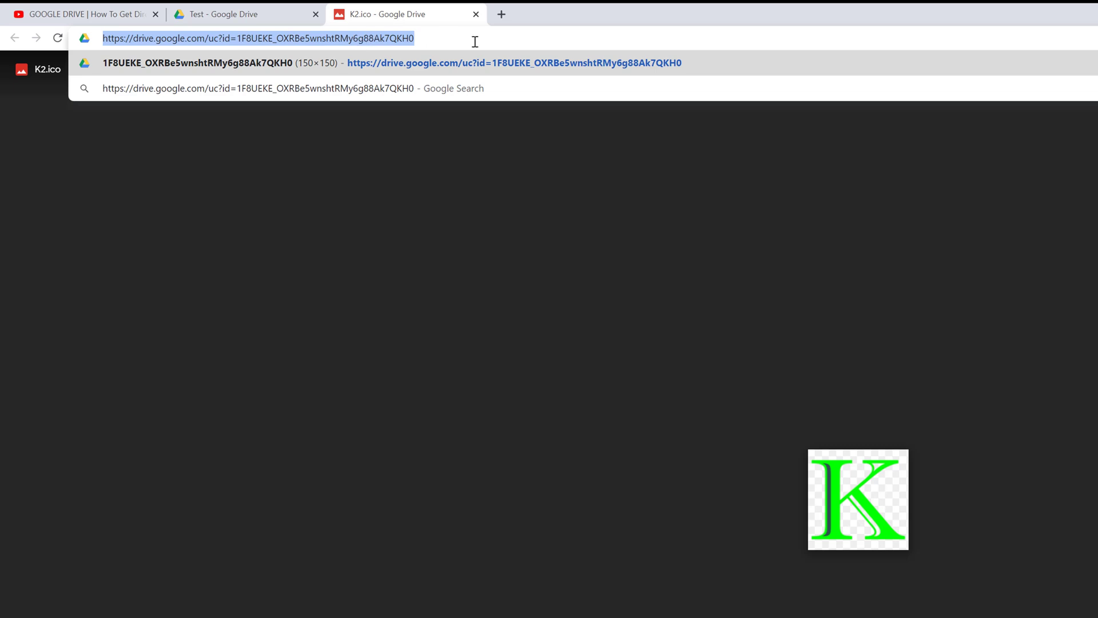
{"action": "key", "text": "Return"}
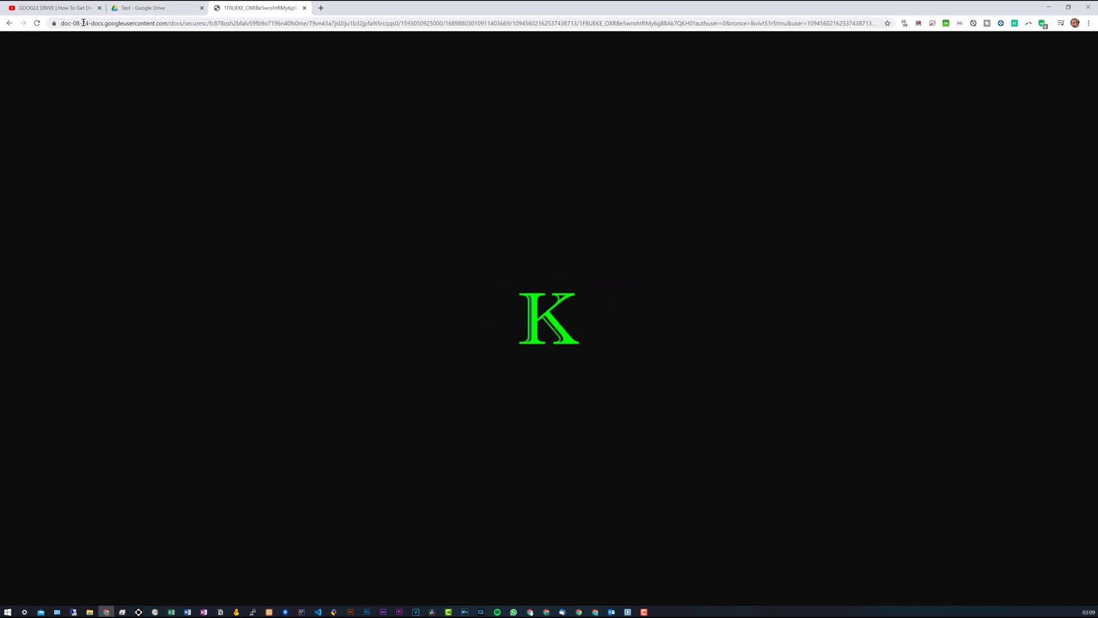
- Paste the drive.google.com/uc?id= link into the address bar and load the green K image
{"action": "left_click_drag", "start_coordinate": [65, 25], "coordinate": [659, 216]}
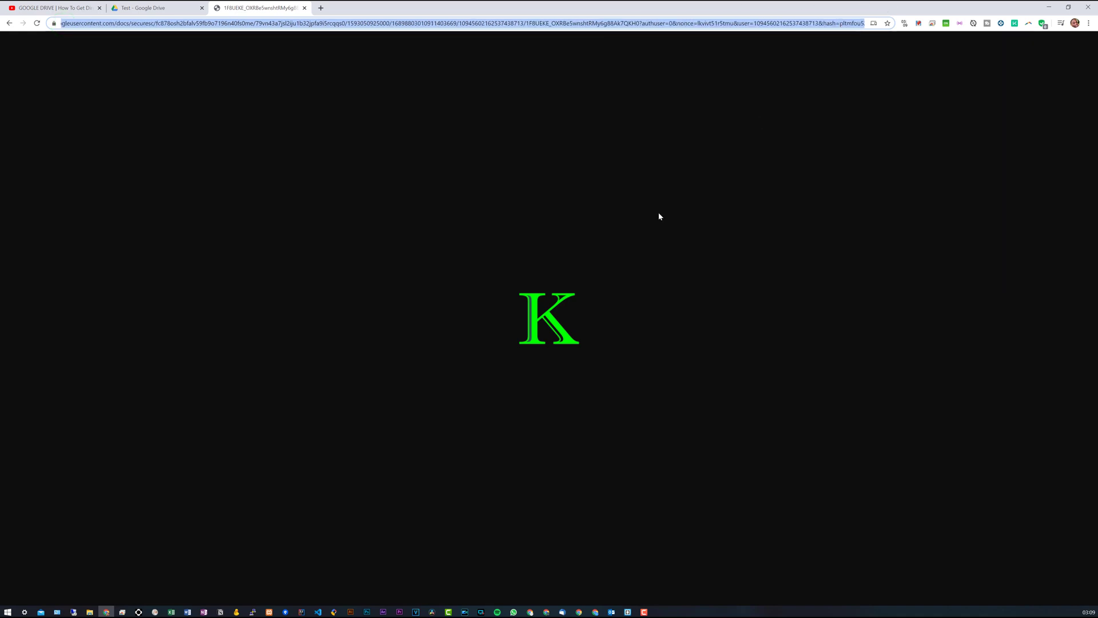
{"action": "left_click", "coordinate": [139, 24]}
{"action": "triple_click", "coordinate": [139, 24]}
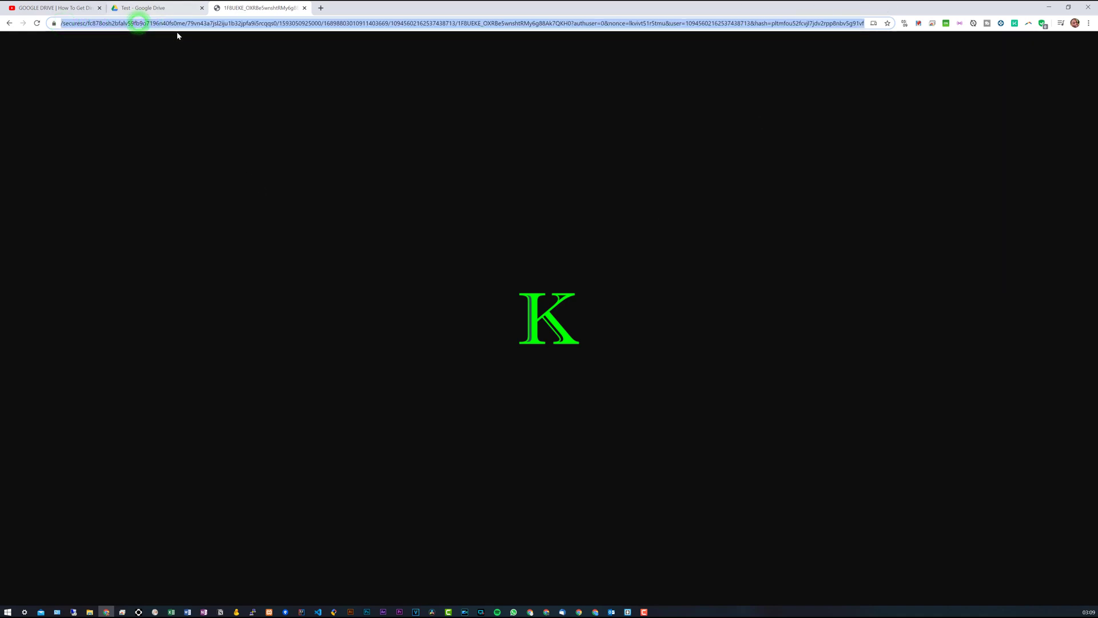
{"action": "key", "text": "ctrl+v"}
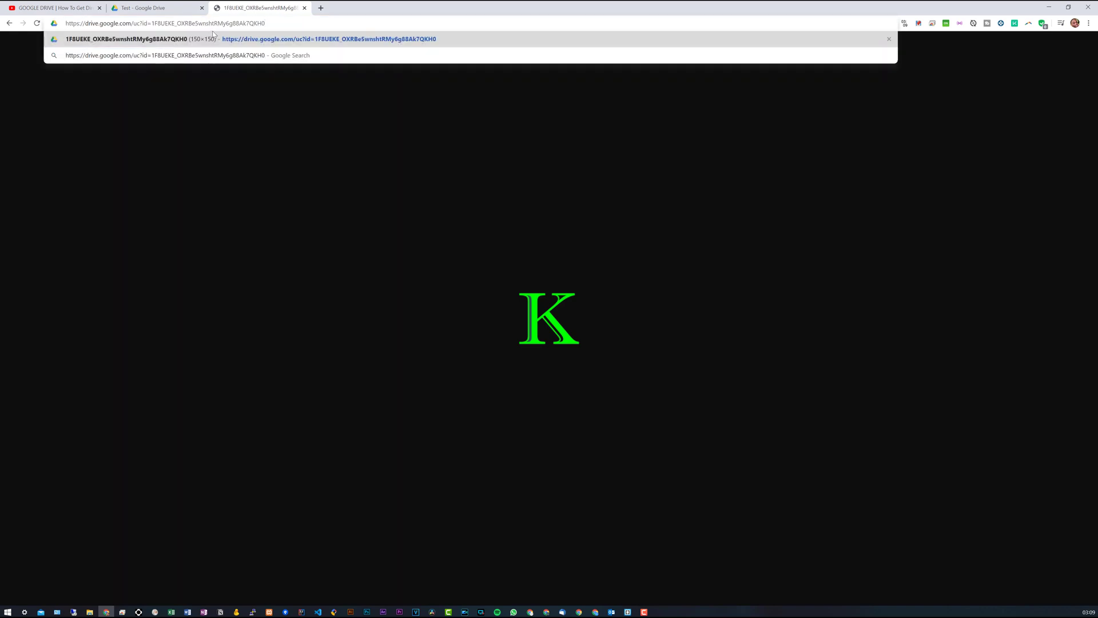
{"action": "key", "text": "Return"}
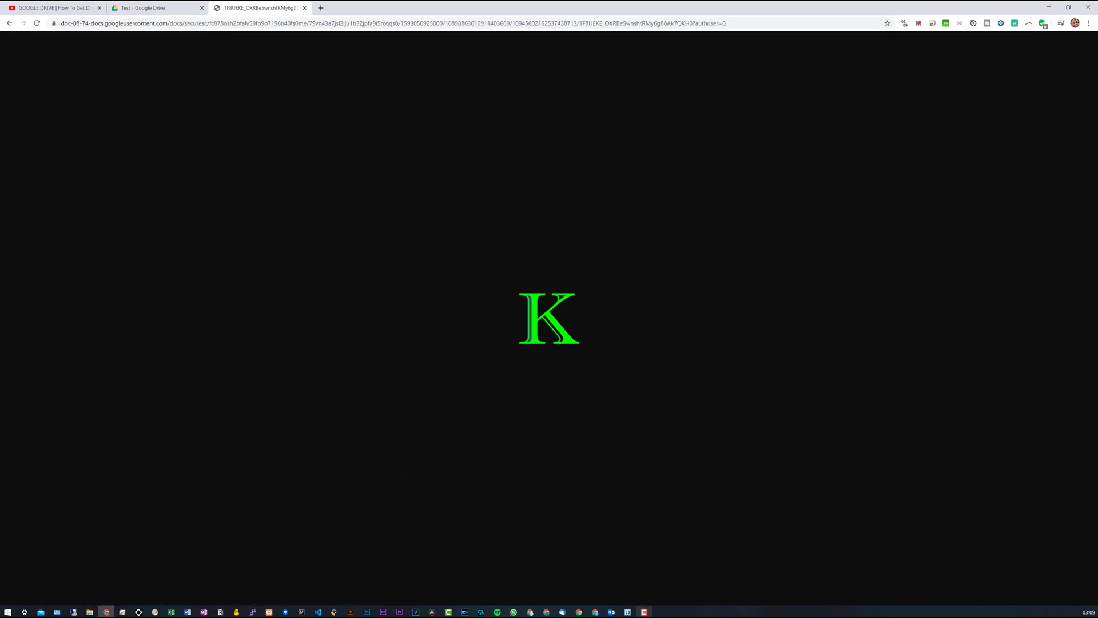
- Expand Emmet HTML boilerplate in direct-link-demo.html and title it 'Direct link'
{"action": "left_click", "coordinate": [628, 612]}
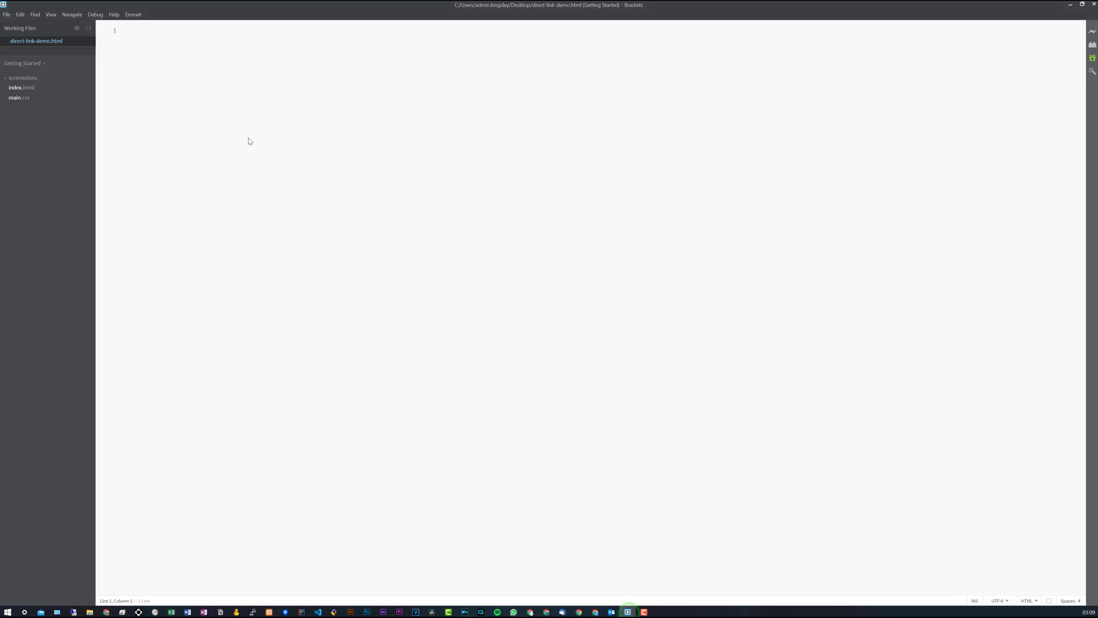
{"action": "type", "text": "!"}
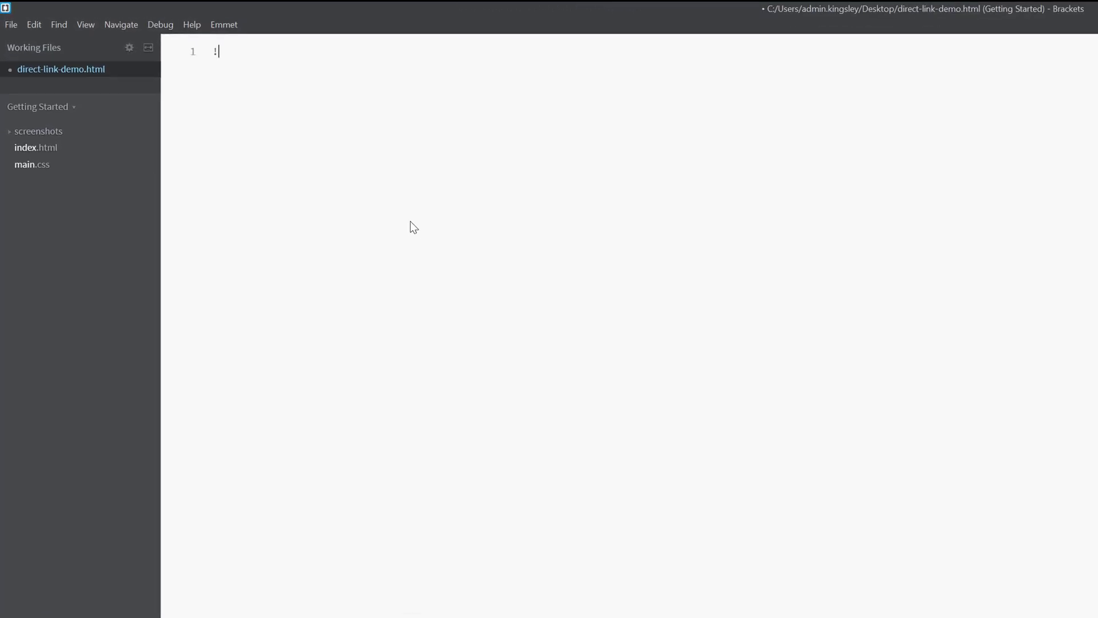
{"action": "key", "text": "Tab"}
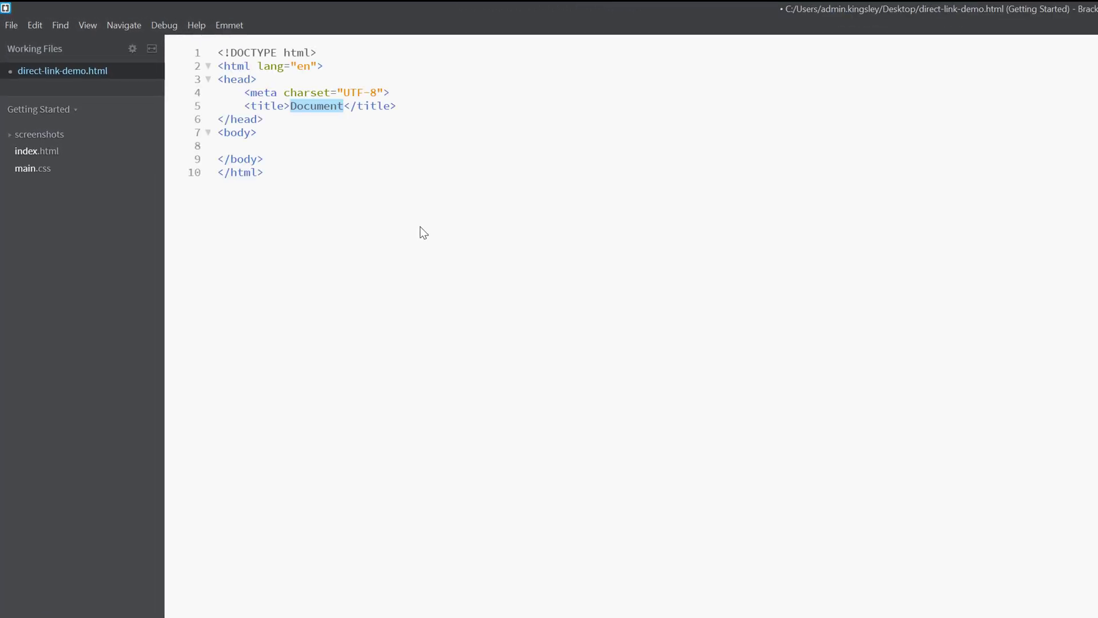
{"action": "type", "text": "Direct"}
{"action": "type", "text": " link"}
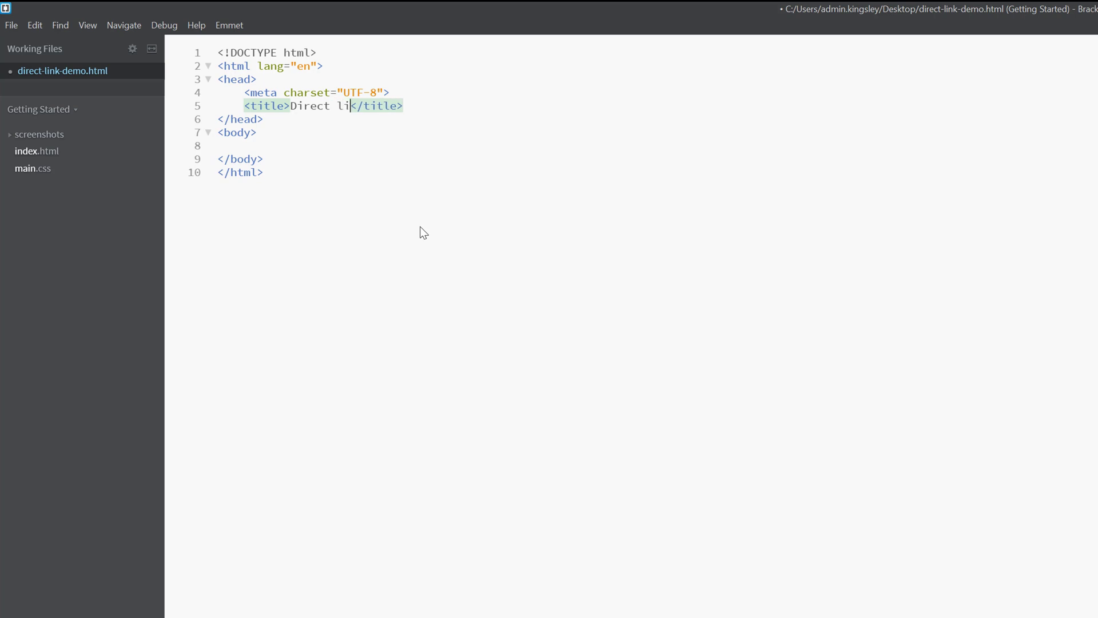
- Add an img tag on line 8 with the Drive uc?id= link as its src
{"action": "left_click", "coordinate": [345, 142]}
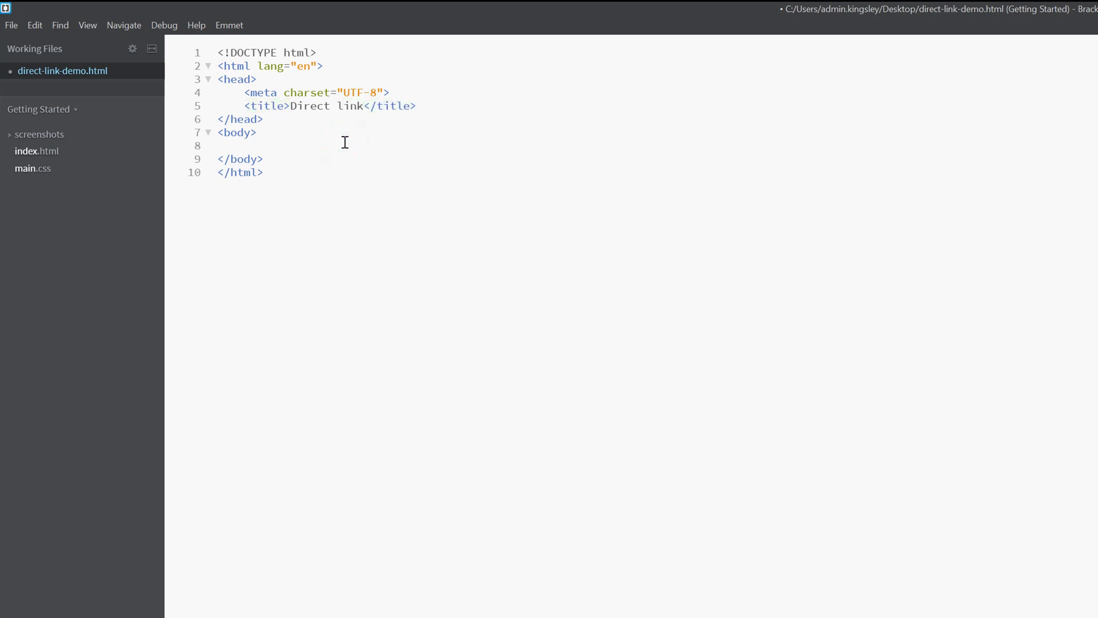
{"action": "type", "text": "img"}
{"action": "key", "text": "Tab"}
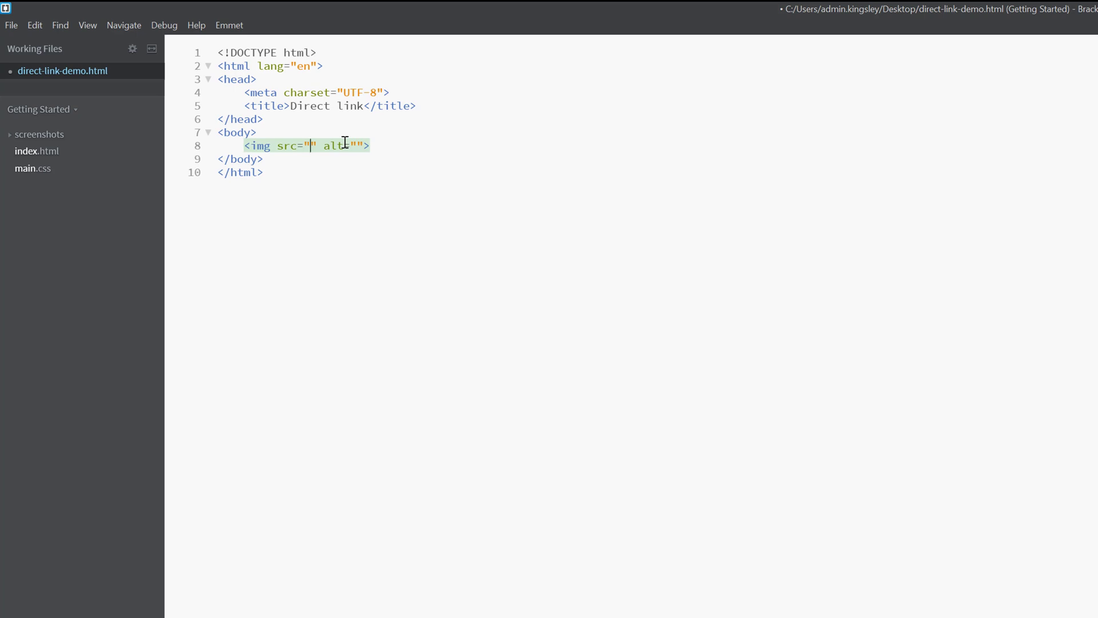
{"action": "key", "text": "ctrl+v"}
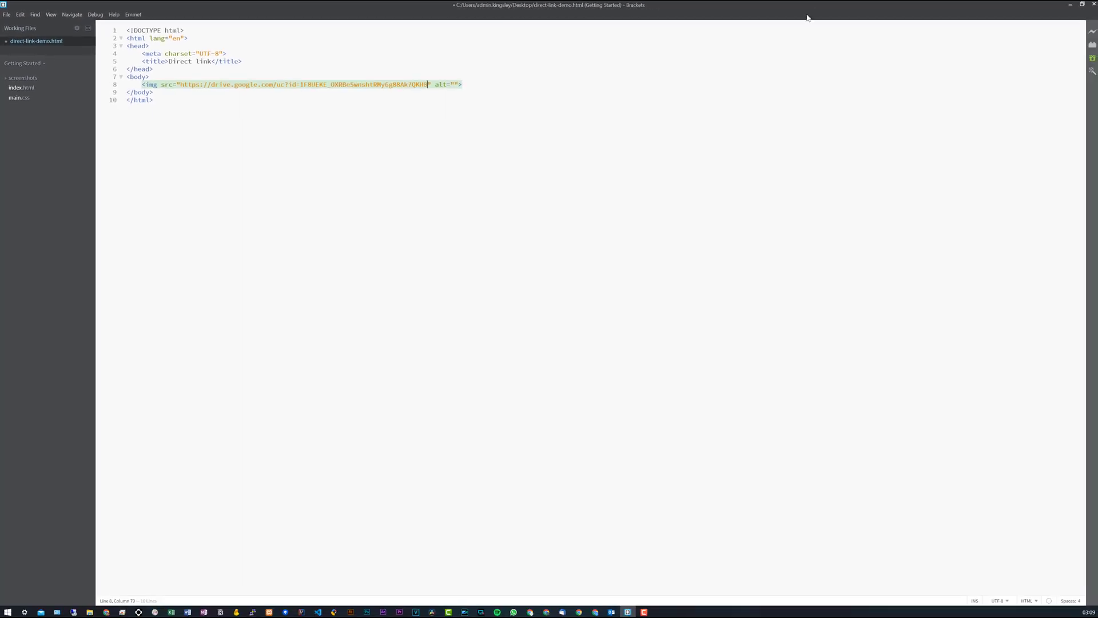
- Snap Brackets to the left half of the screen and Chrome to the right half
{"action": "left_click_drag", "start_coordinate": [808, 15], "coordinate": [1, 46]}
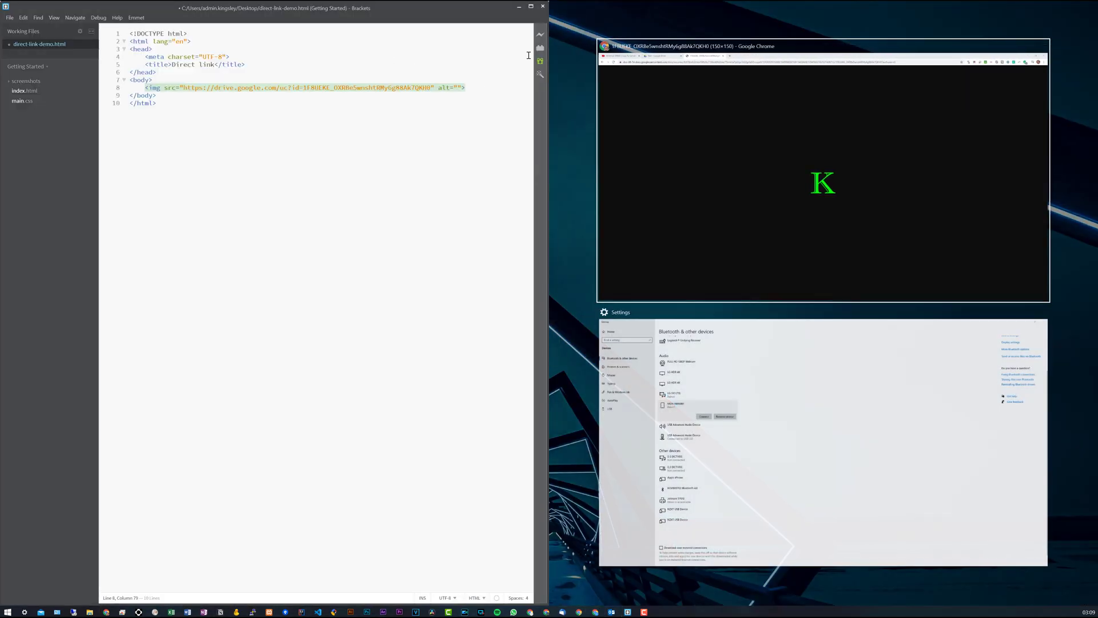
{"action": "left_click", "coordinate": [603, 65]}
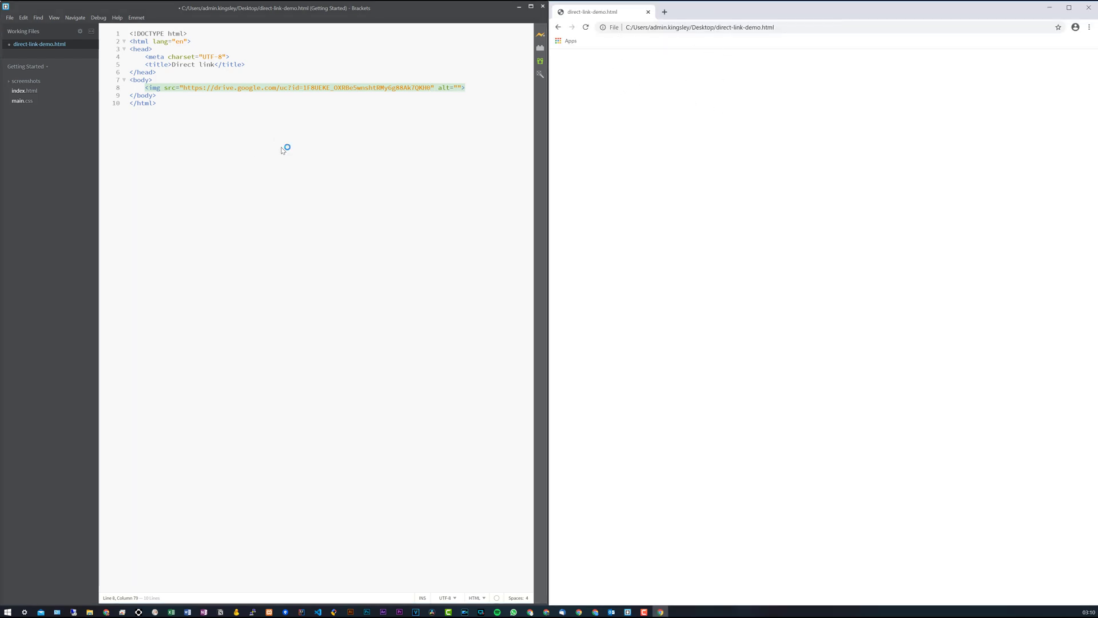
{"action": "left_click", "coordinate": [224, 98]}
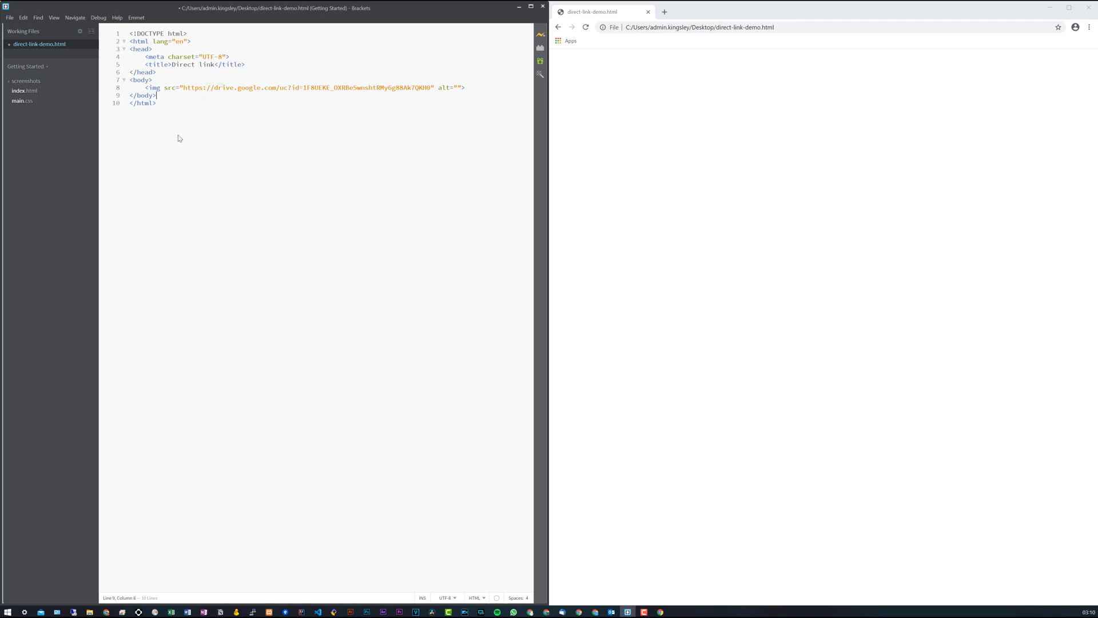
- Save the HTML file so Chrome renders the green K from the Drive link
{"action": "left_click", "coordinate": [8, 18]}
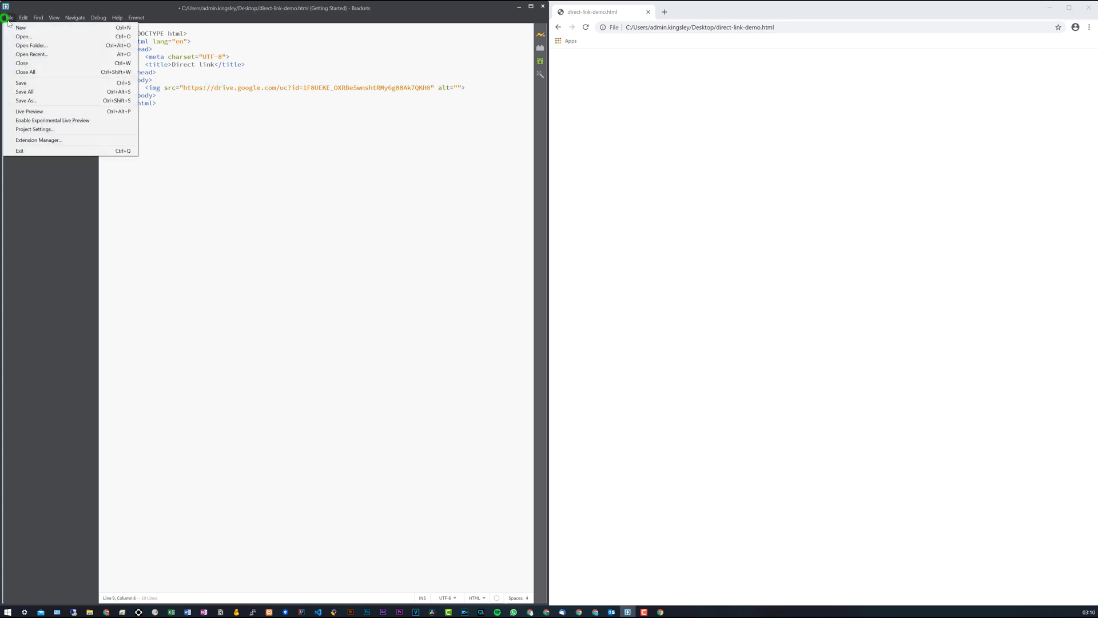
{"action": "left_click", "coordinate": [24, 83]}
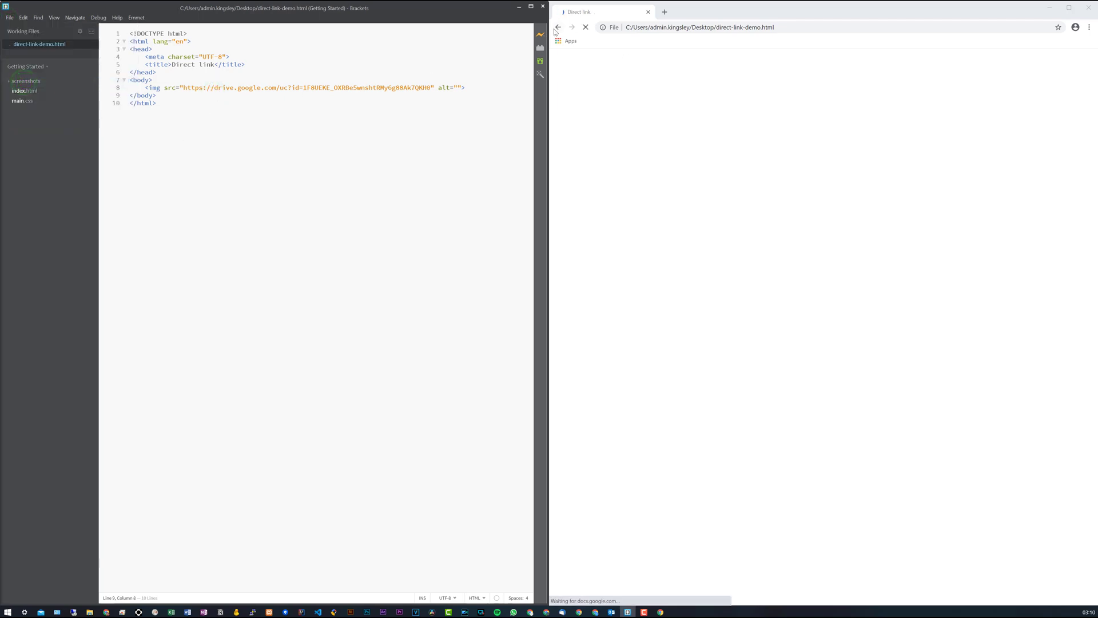
{"action": "mouse_move", "coordinate": [584, 91]}
{"action": "left_mouse_down"}
{"action": "mouse_move", "coordinate": [586, 145]}
{"action": "mouse_move", "coordinate": [603, 76]}
{"action": "mouse_move", "coordinate": [598, 93]}
{"action": "left_mouse_up"}
{"action": "left_click", "coordinate": [545, 206]}
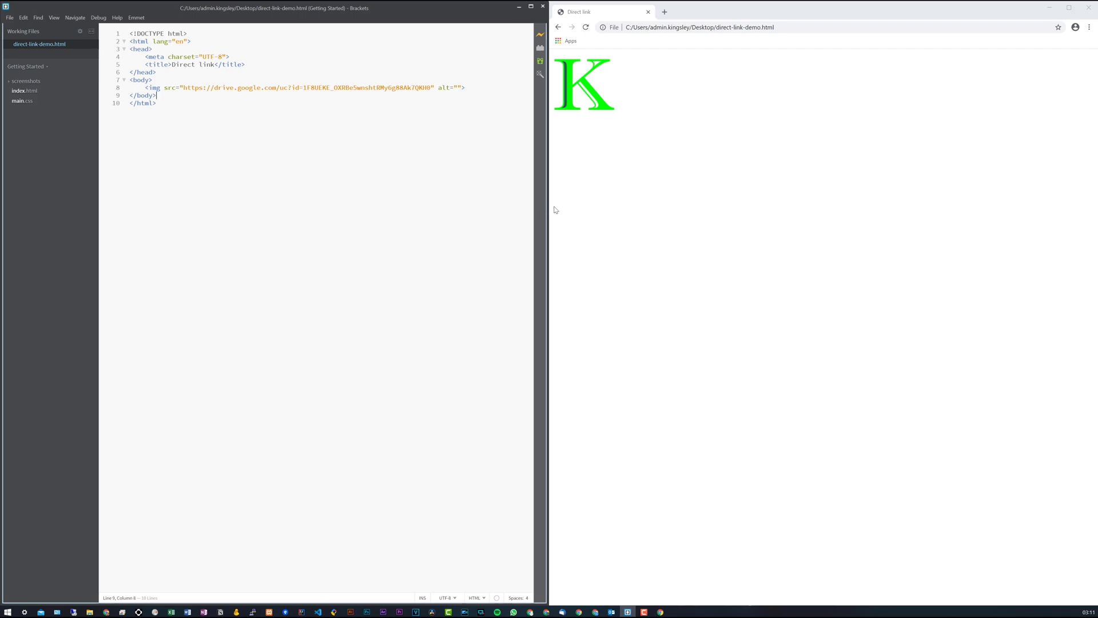
{"action": "key", "text": "ctrl+w"}
- Change K2.ico's link access from Anyone with the link to Restricted and confirm
{"action": "left_click", "coordinate": [655, 121]}
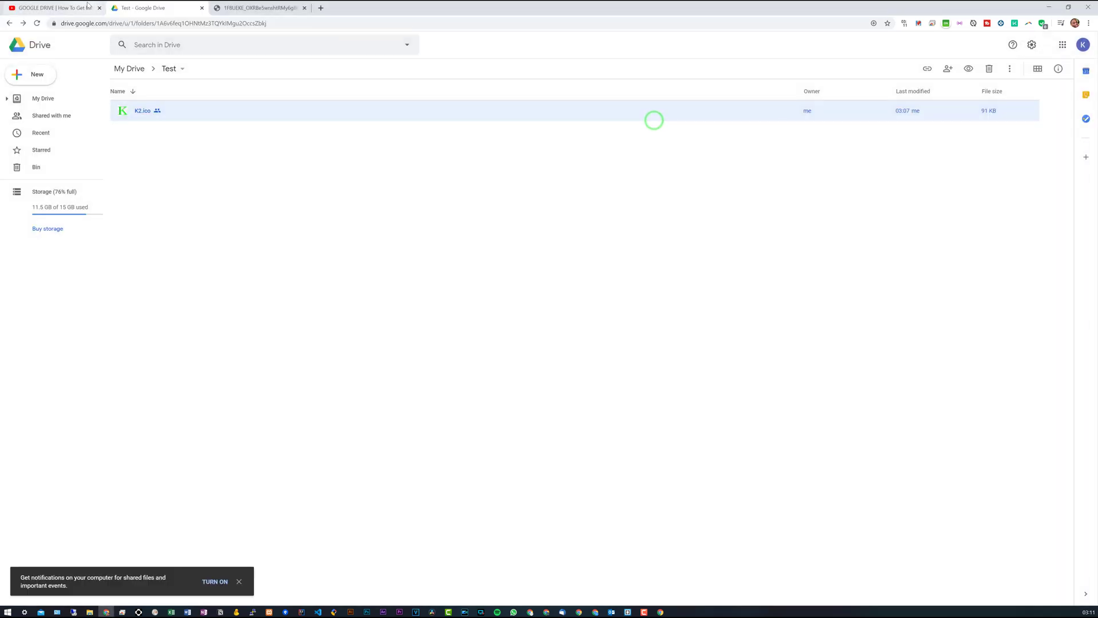
{"action": "right_click", "coordinate": [169, 116]}
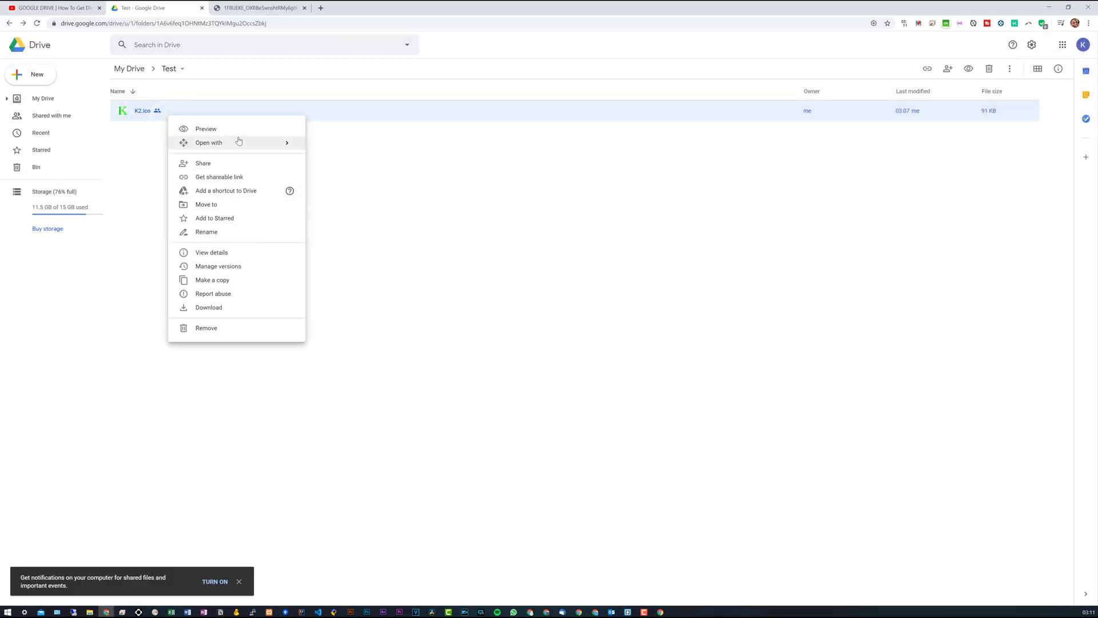
{"action": "left_click", "coordinate": [220, 178]}
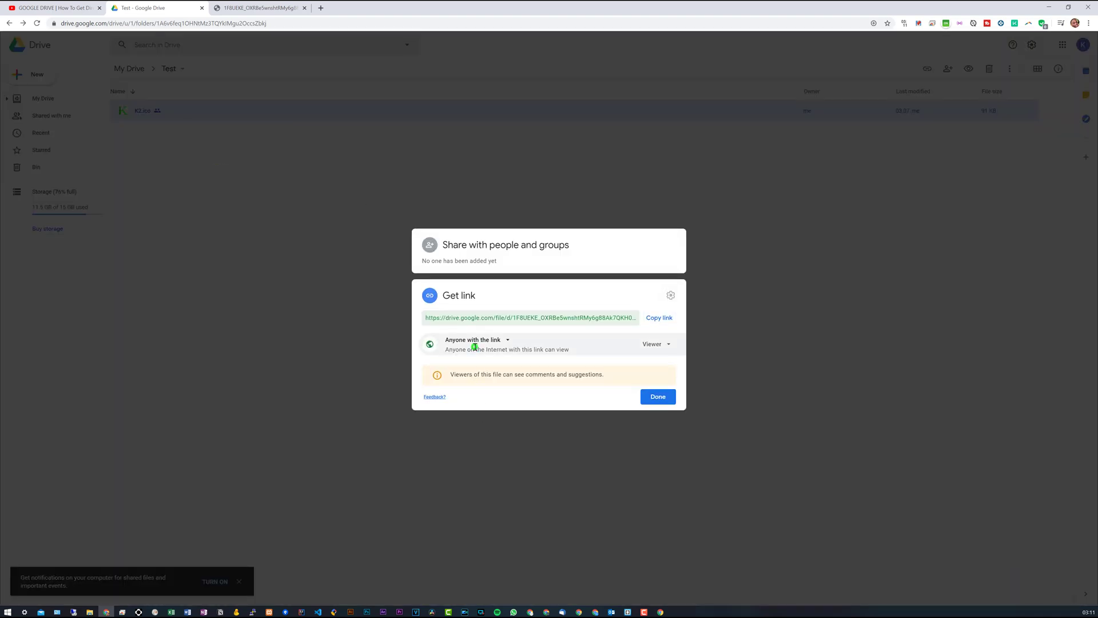
{"action": "left_click", "coordinate": [474, 343]}
{"action": "left_click", "coordinate": [472, 359]}
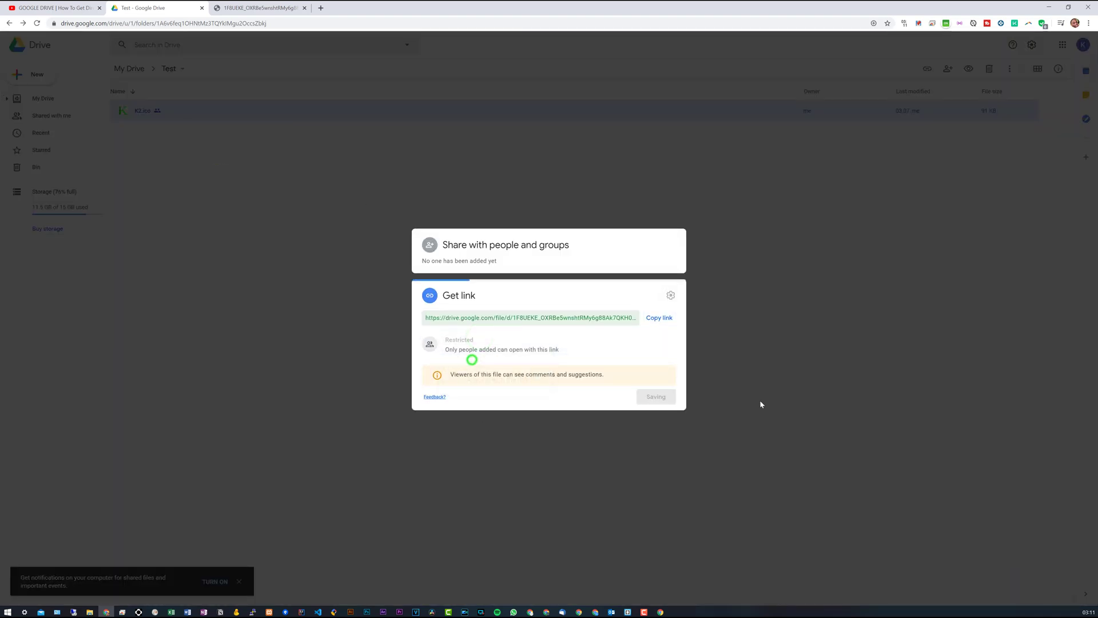
{"action": "left_click", "coordinate": [661, 383]}
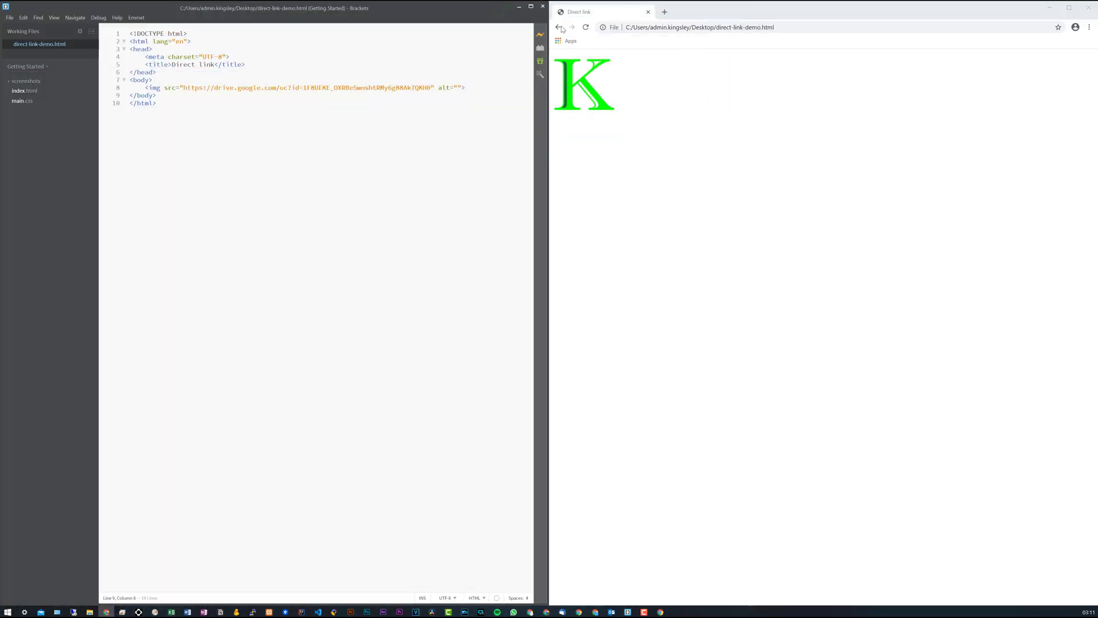
- Reload the demo page to test the image with restricted access
{"action": "left_click", "coordinate": [585, 28]}
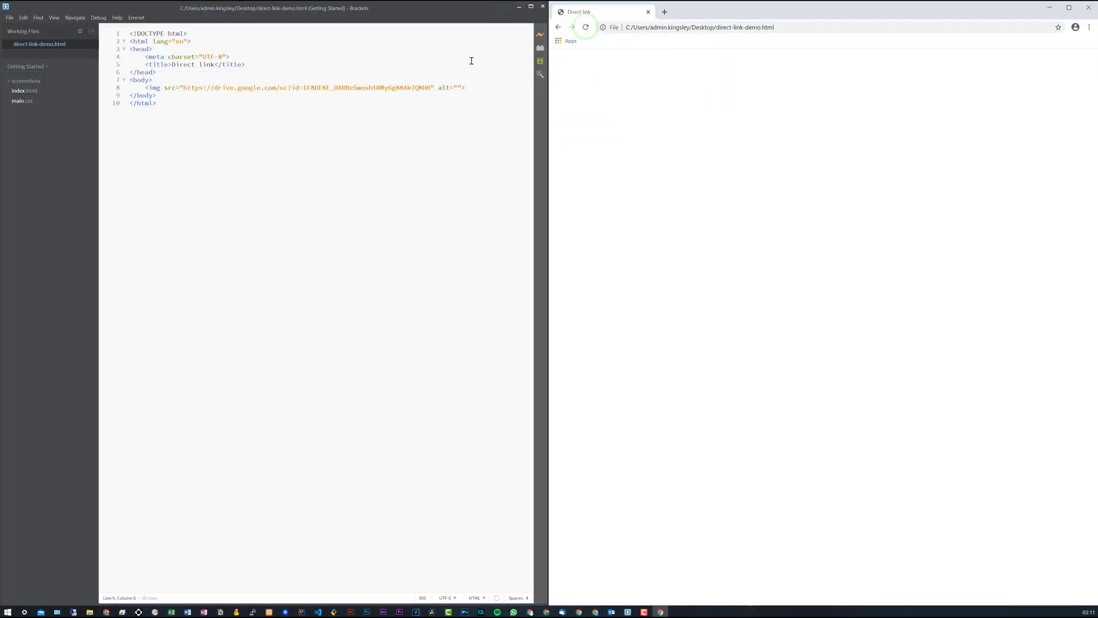
{"action": "key", "text": "alt+Tab"}
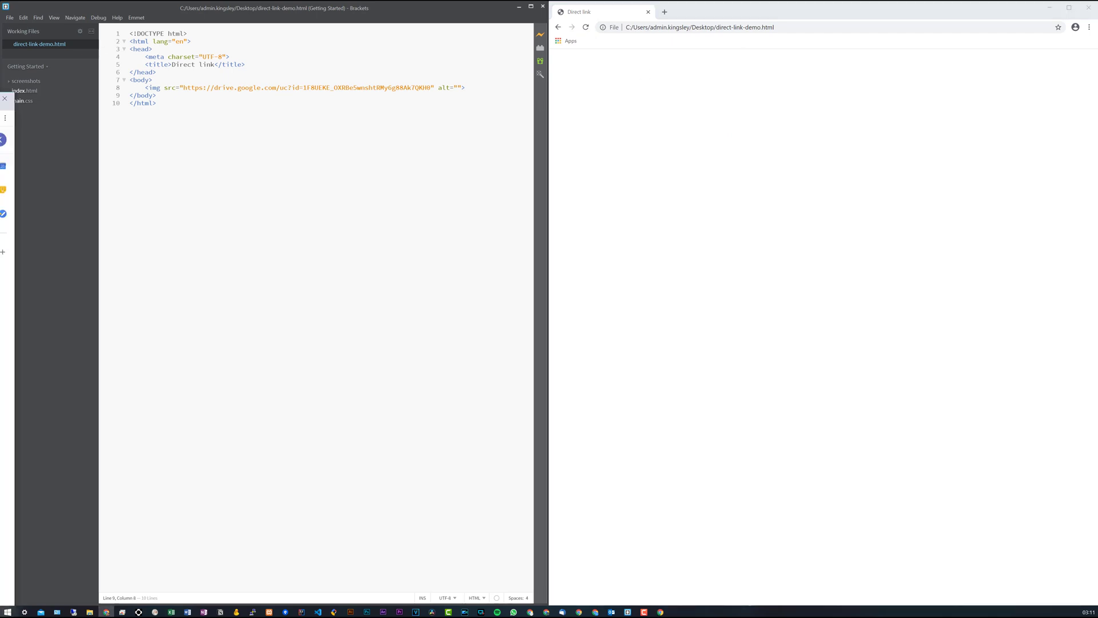
{"action": "left_click_drag", "start_coordinate": [278, 41], "coordinate": [382, 56]}
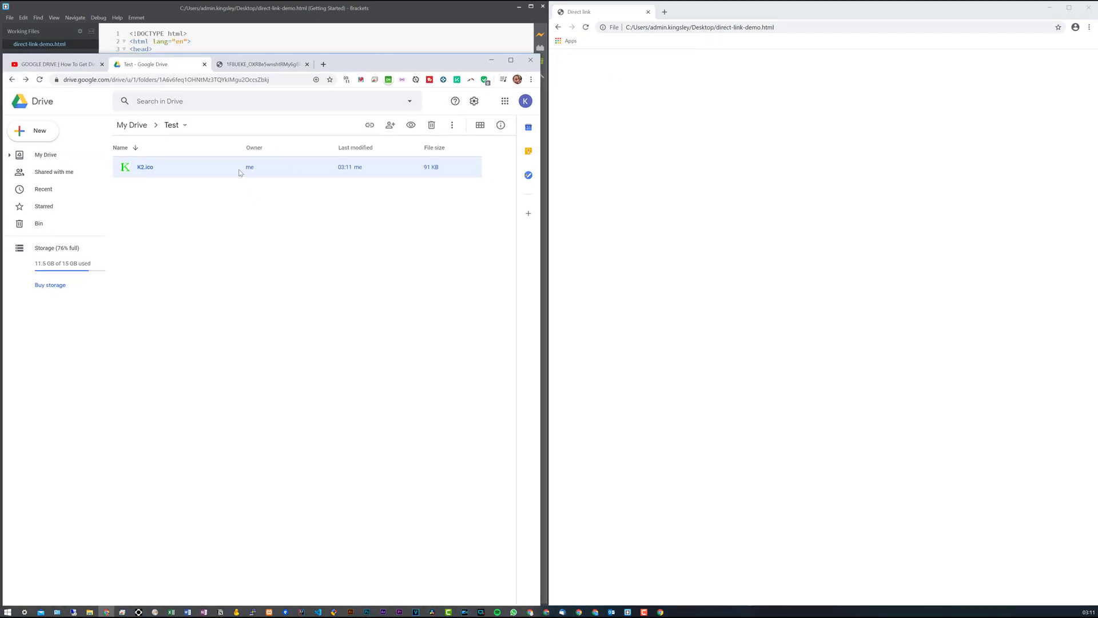
- Reshare K2.ico with Anyone with the link, then reload the page to see the green K
{"action": "right_click", "coordinate": [262, 175]}
{"action": "left_click", "coordinate": [292, 229]}
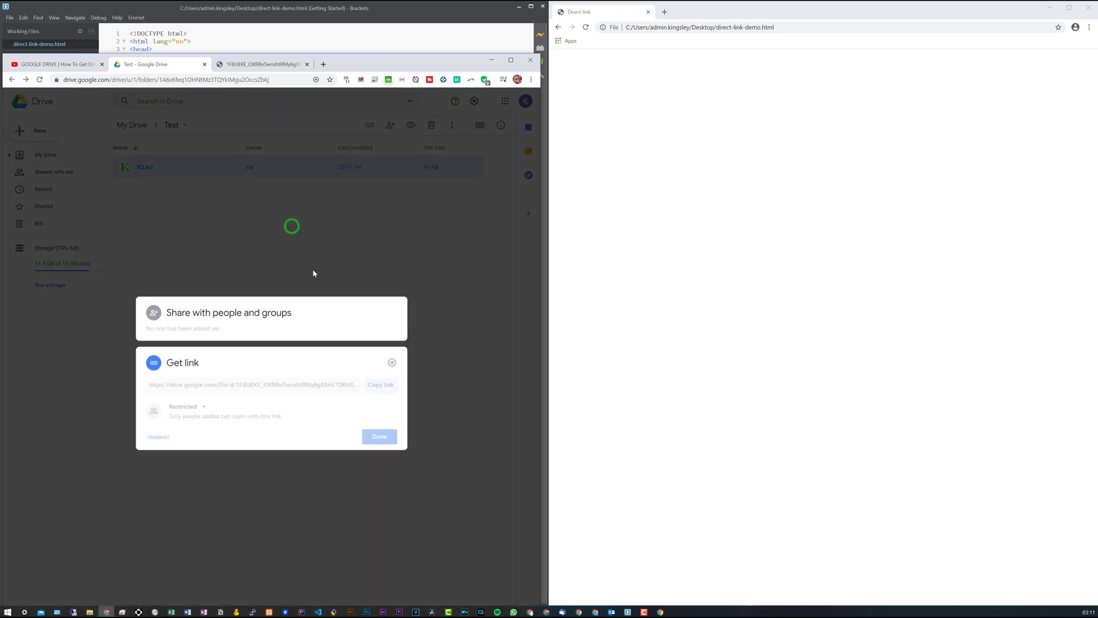
{"action": "left_click", "coordinate": [187, 407]}
{"action": "left_click", "coordinate": [199, 443]}
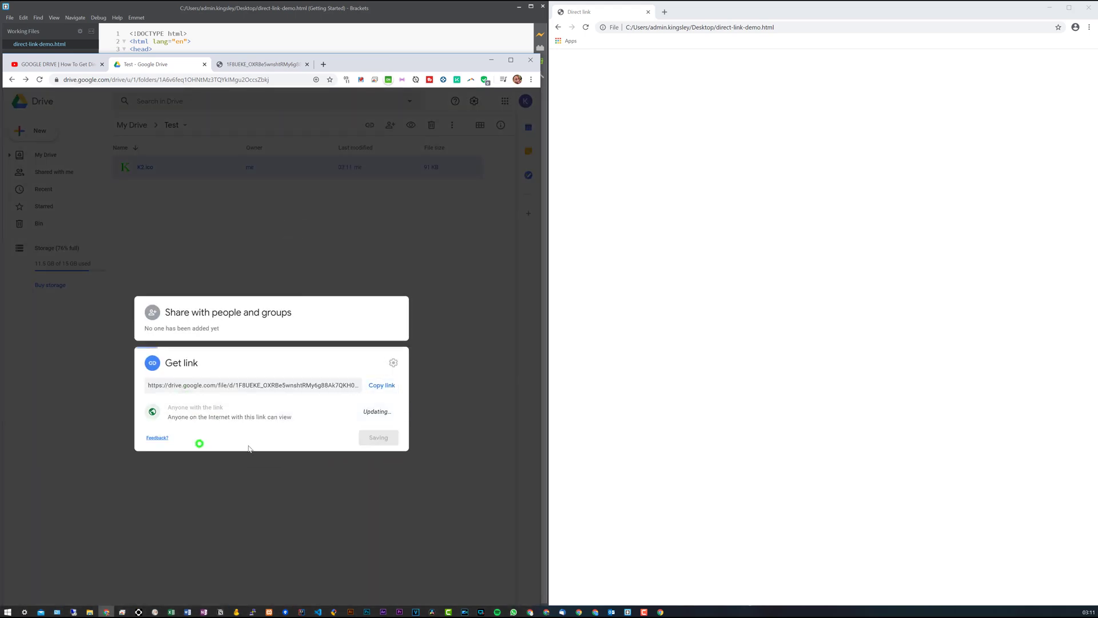
{"action": "left_click", "coordinate": [379, 453]}
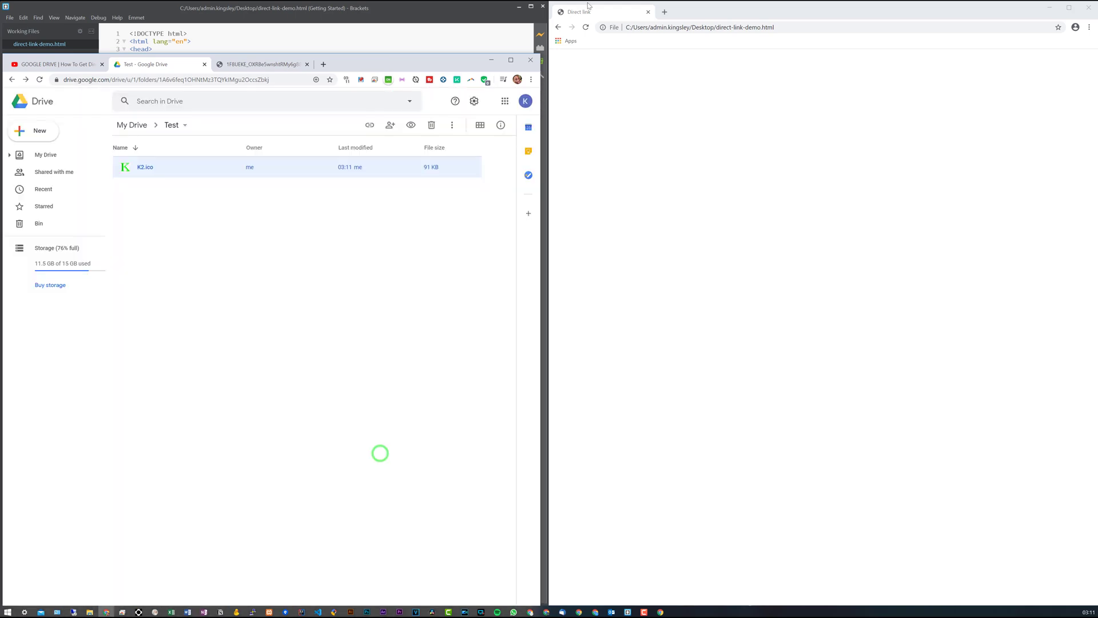
{"action": "left_click", "coordinate": [586, 27]}
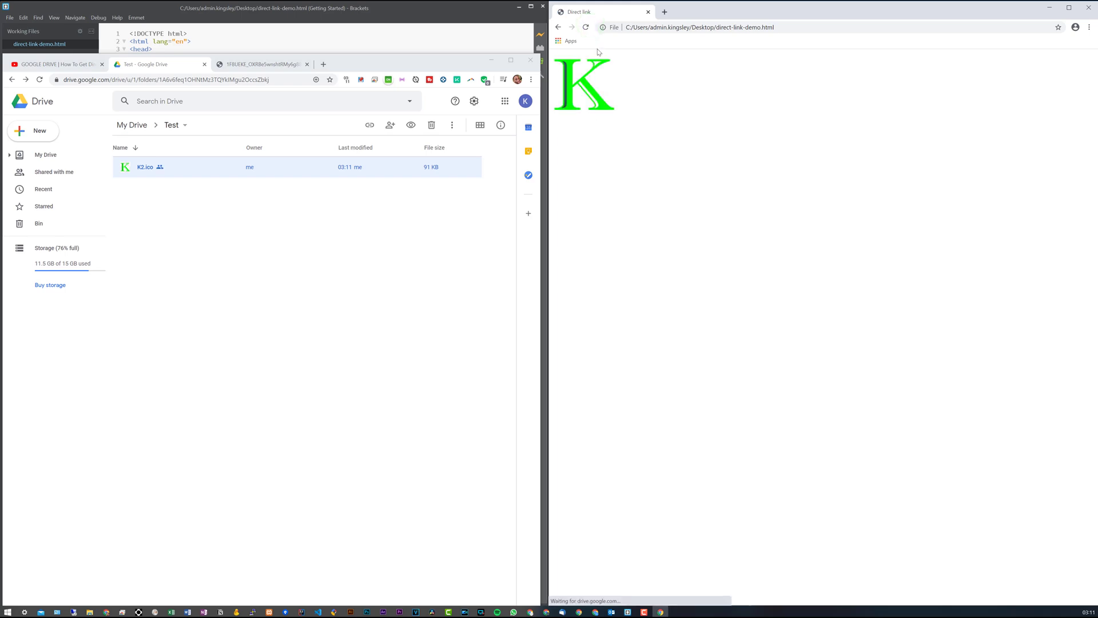